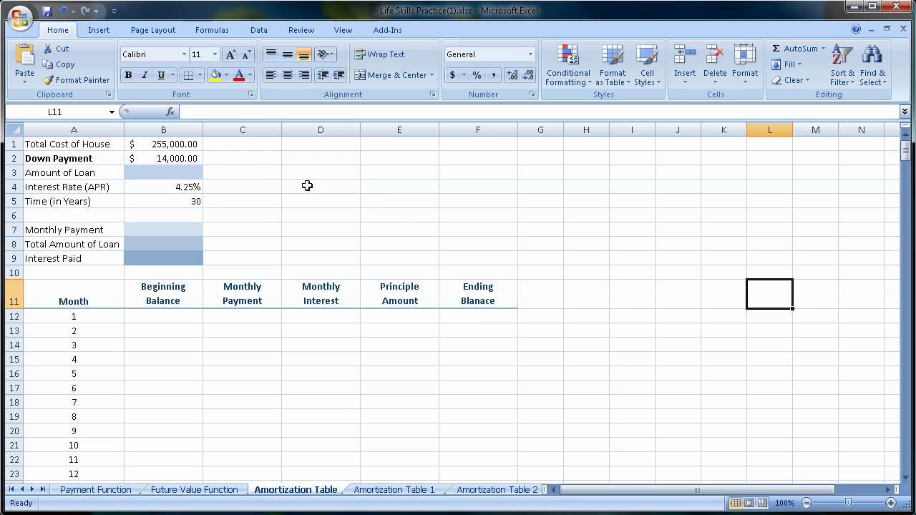
- Enter =B1-B2 in B3 so the Amount of Loan shows $241,000.00
click(184, 172)
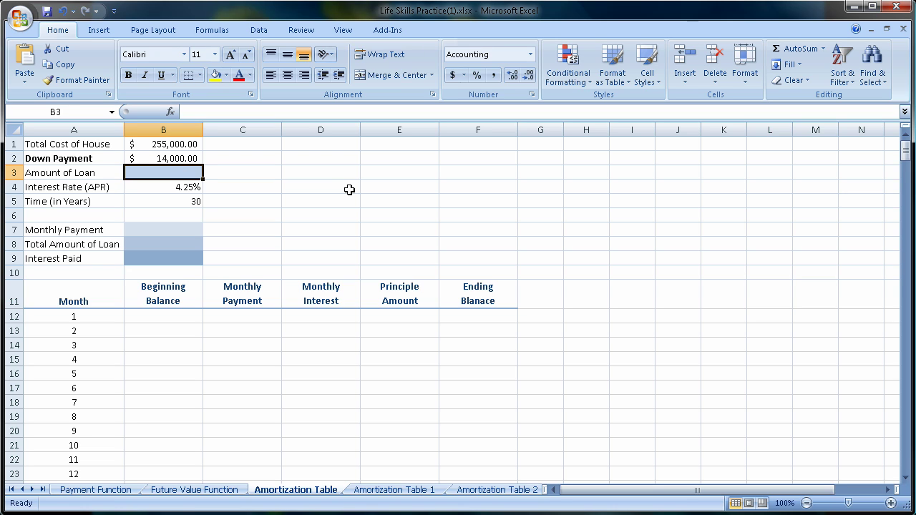
text(-)
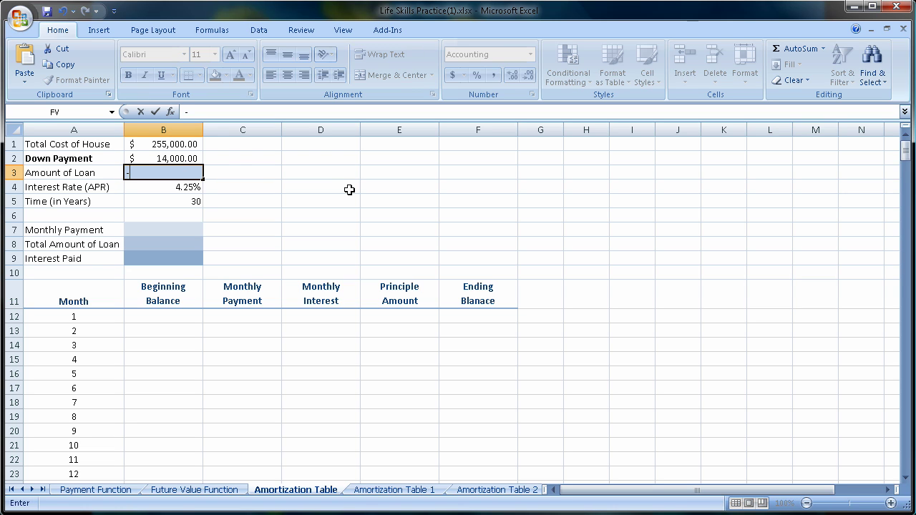
key(BackSpace)
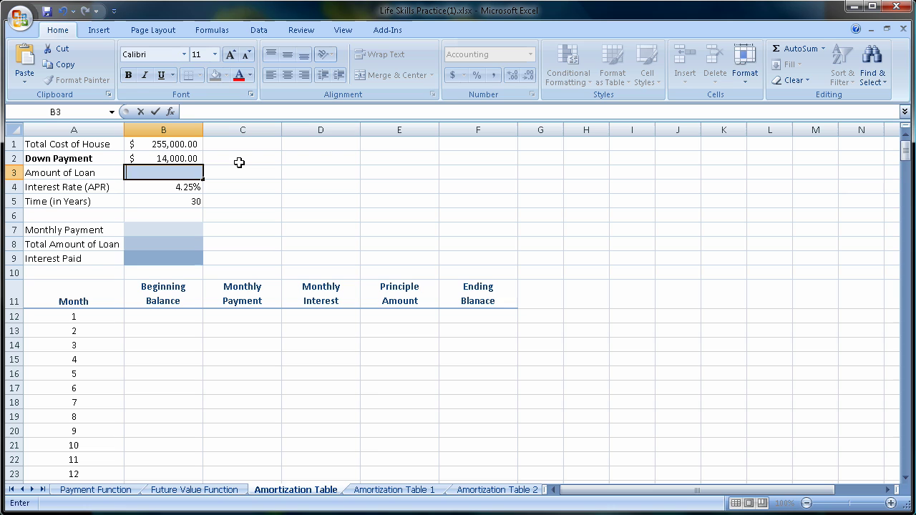
text(=)
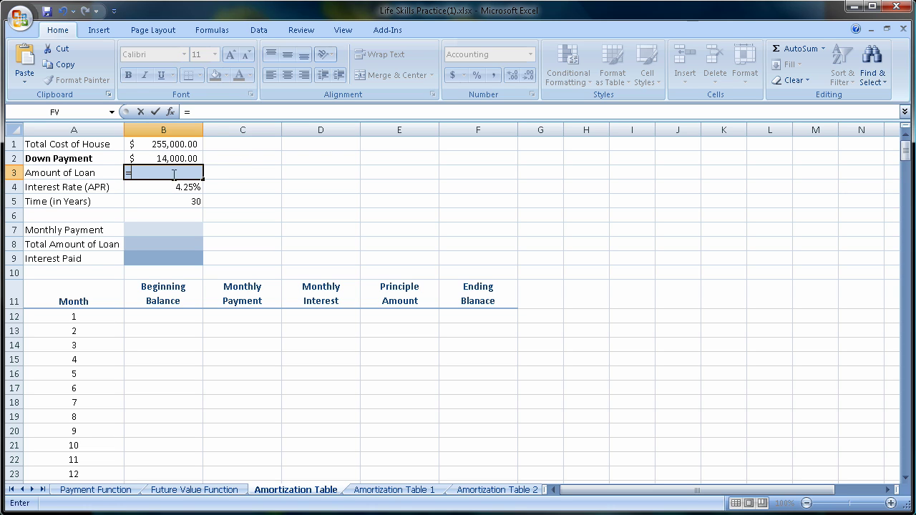
click(159, 146)
text(-)
click(186, 159)
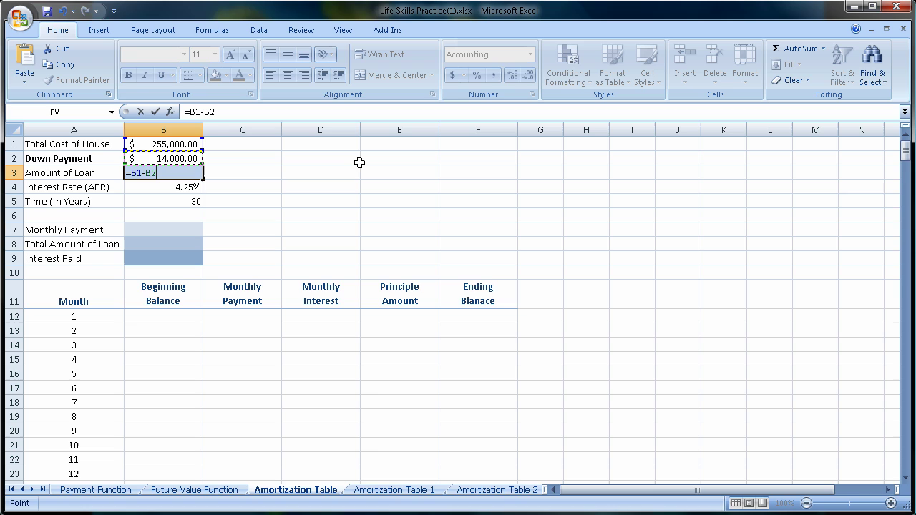
key(Return)
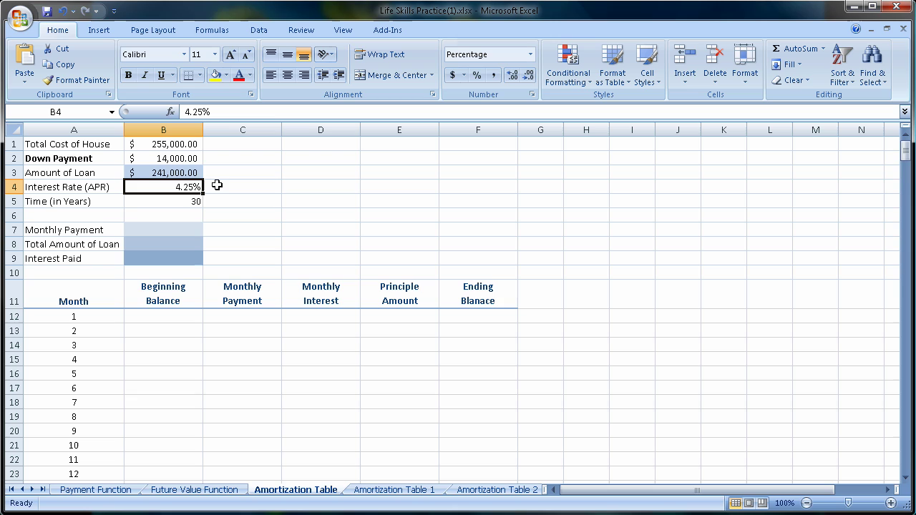
click(180, 231)
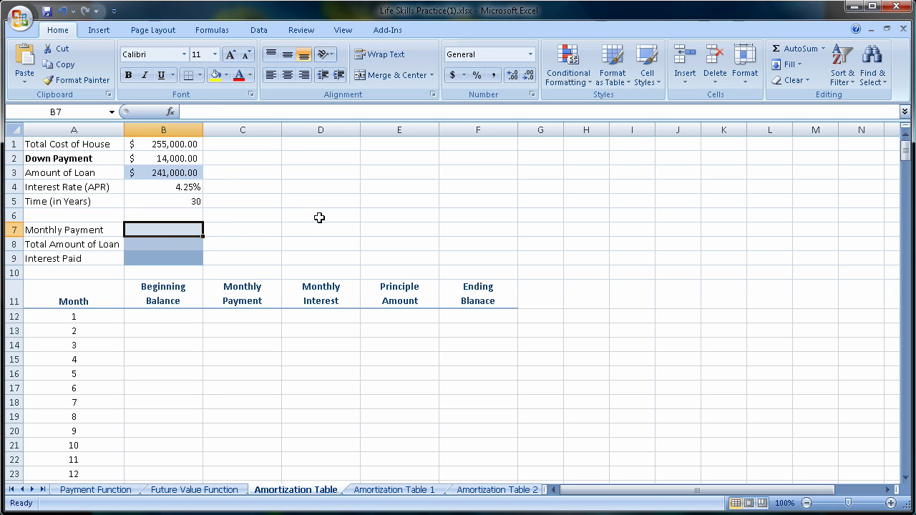
- Insert the PMT function into B7 by searching the function library for 'payment'
click(824, 48)
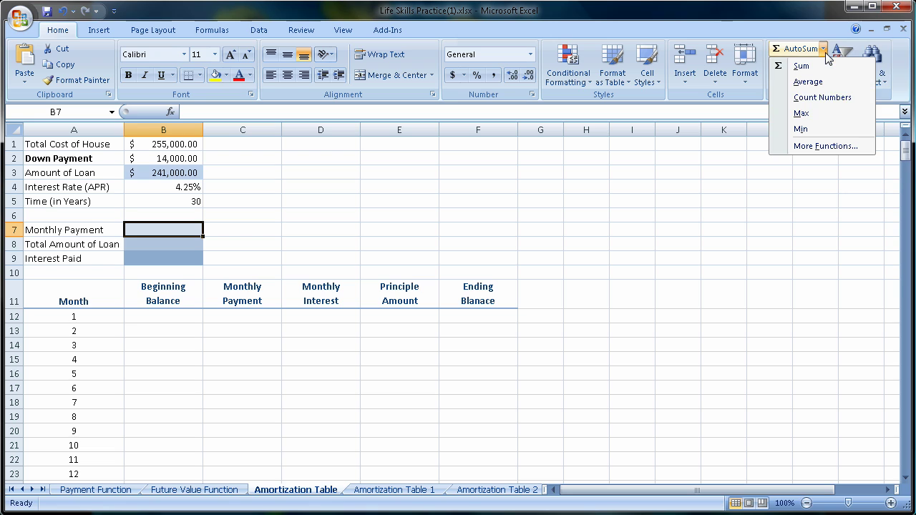
click(824, 146)
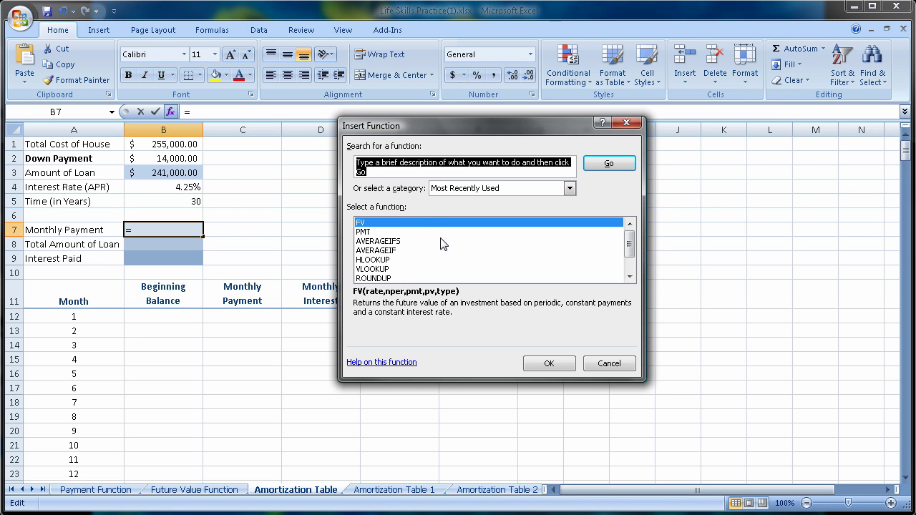
click(367, 232)
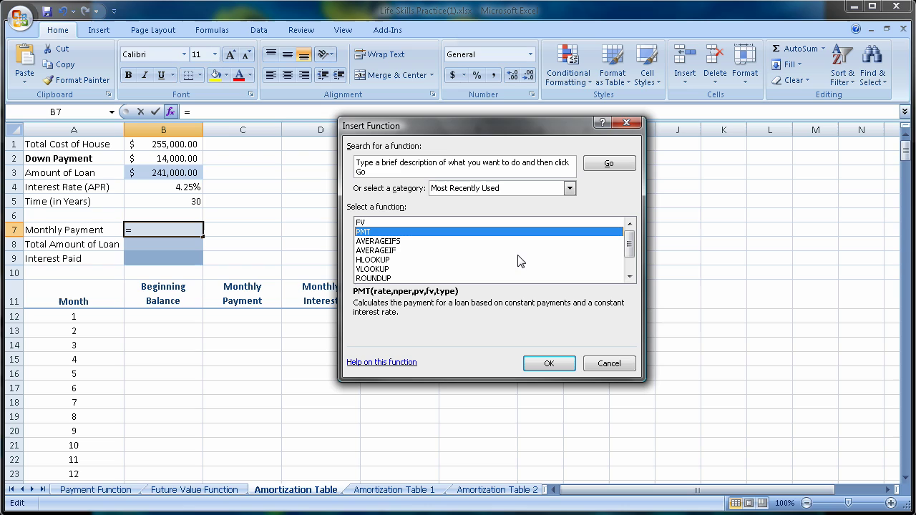
click(434, 172)
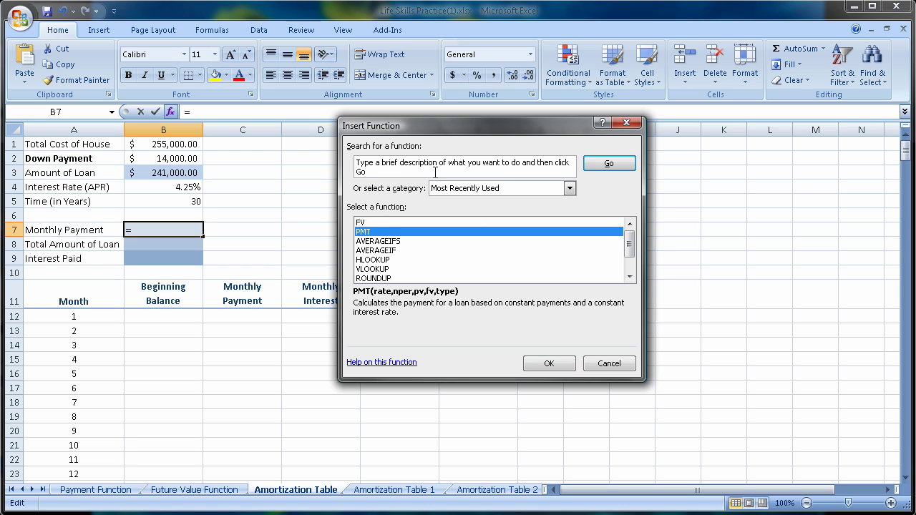
key(BackSpace)
key(BackSpace)
key(BackSpace)
key(BackSpace)
key(BackSpace)
key(BackSpace)
key(BackSpace)
key(BackSpace)
key(BackSpace)
key(BackSpace)
key(BackSpace)
key(BackSpace)
key(BackSpace)
key(BackSpace)
key(BackSpace)
key(BackSpace)
key(BackSpace)
key(BackSpace)
key(BackSpace)
key(BackSpace)
key(BackSpace)
key(BackSpace)
key(BackSpace)
key(BackSpace)
key(BackSpace)
key(BackSpace)
key(BackSpace)
key(BackSpace)
key(BackSpace)
key(BackSpace)
key(BackSpace)
key(BackSpace)
key(BackSpace)
text(pay)
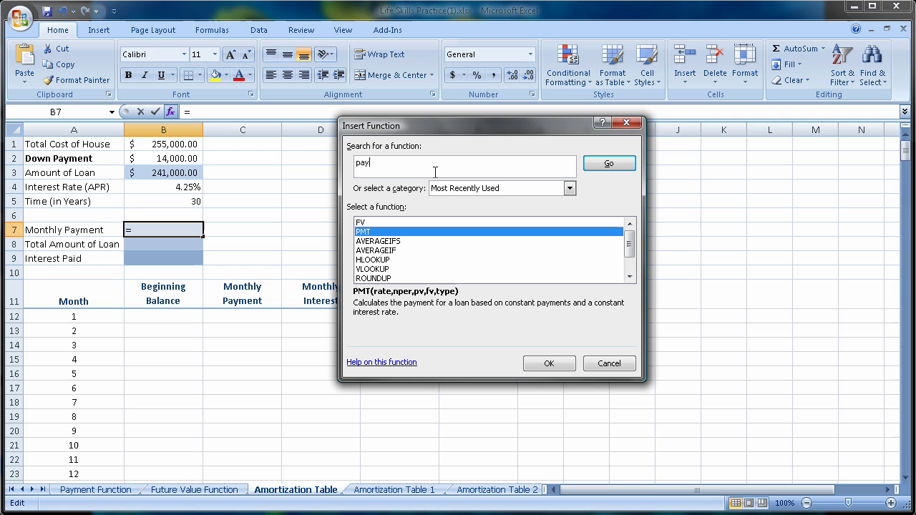
text(ment)
key(Return)
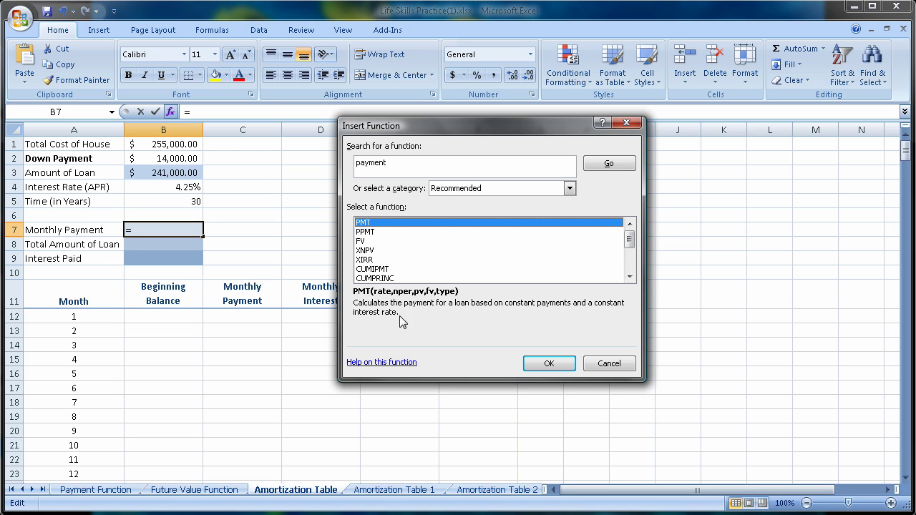
click(561, 364)
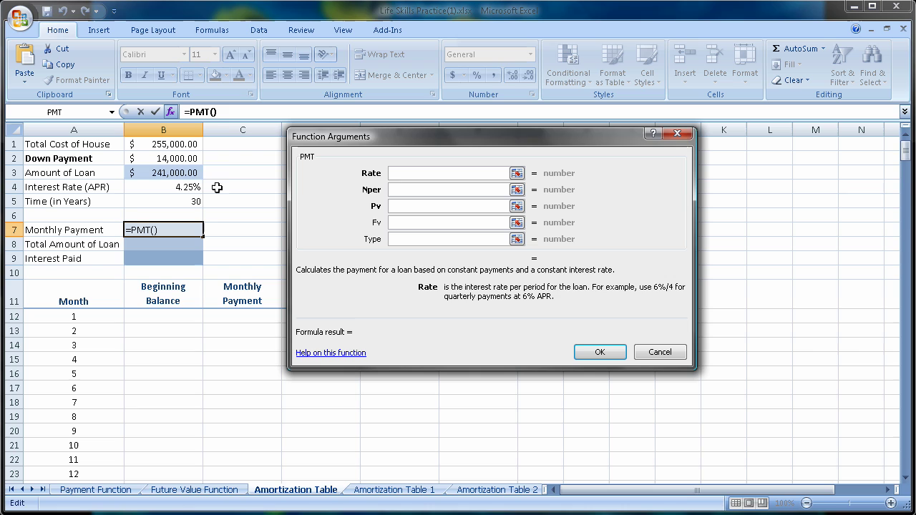
- Set PMT arguments Rate B4/12, Nper B5*12, Pv -B3, giving a $1,185.58 payment
click(186, 187)
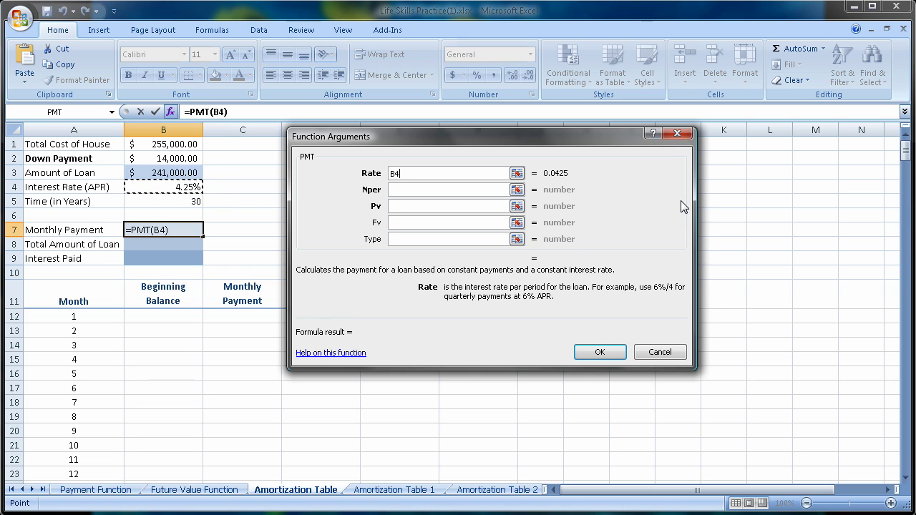
text(/12)
click(417, 190)
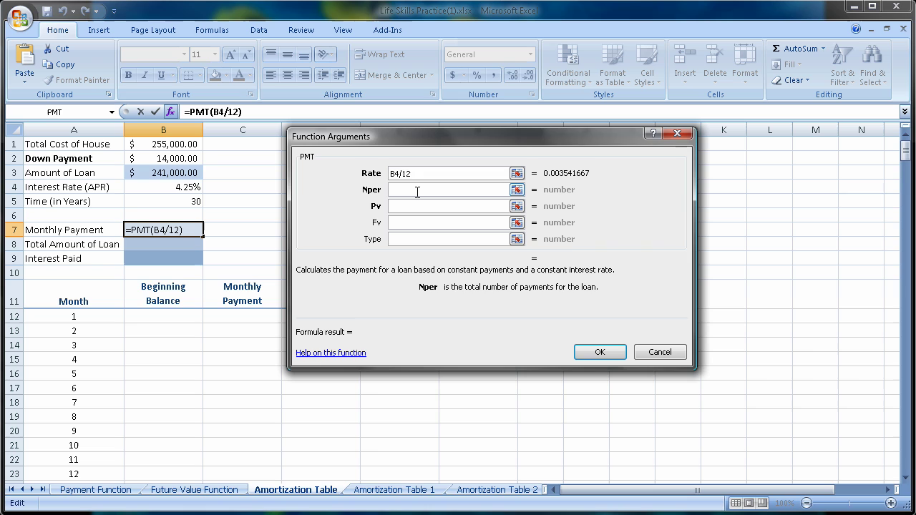
click(178, 200)
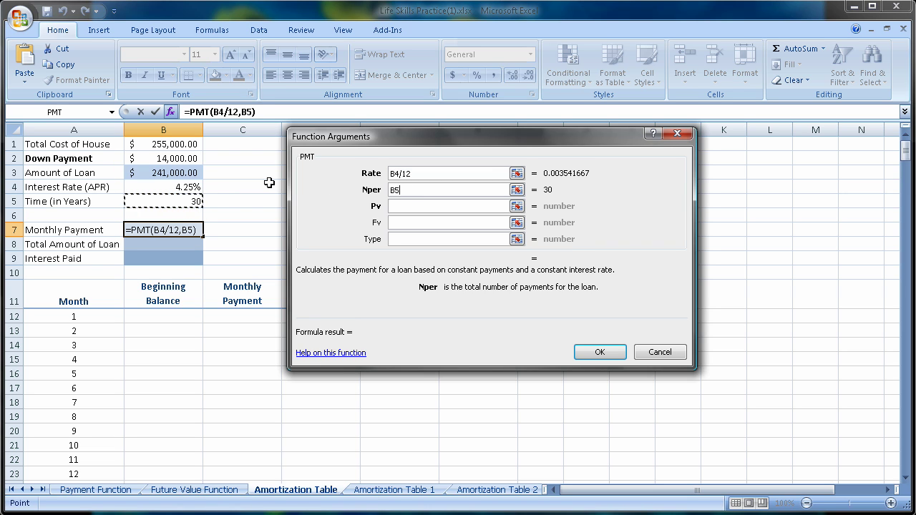
text(*12)
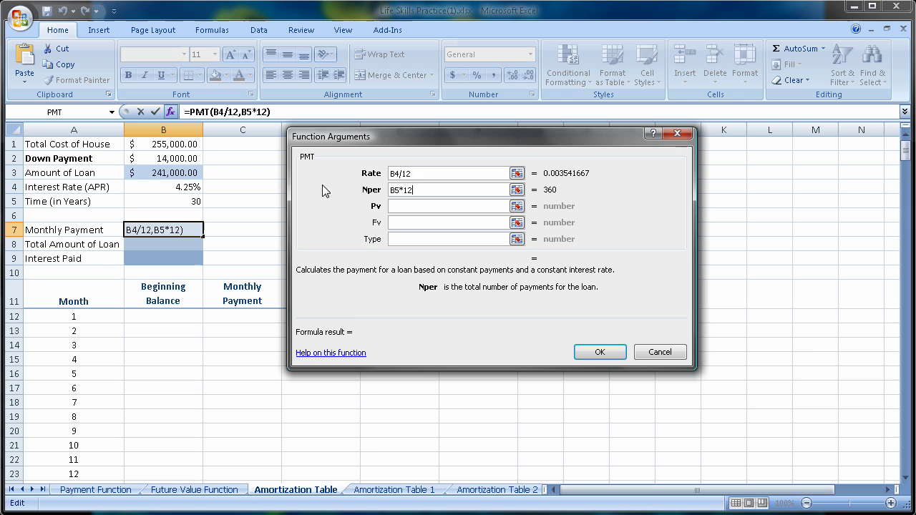
click(407, 207)
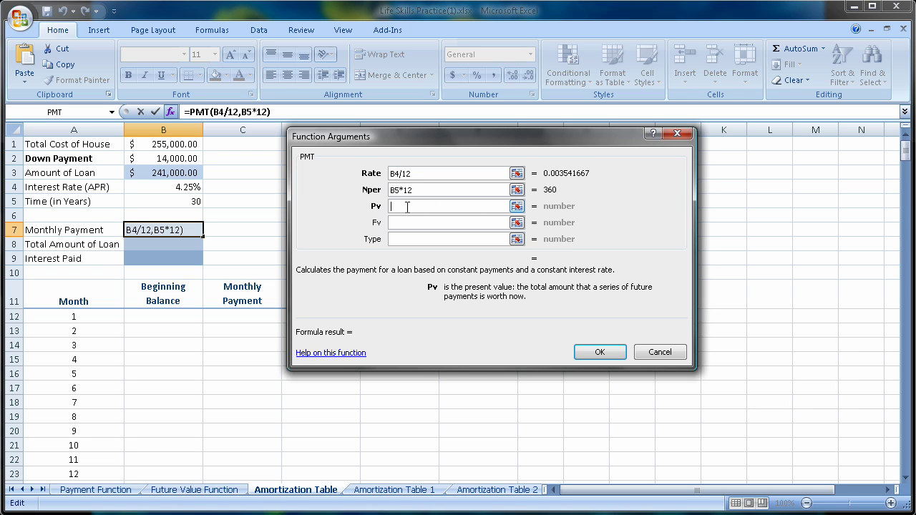
click(179, 174)
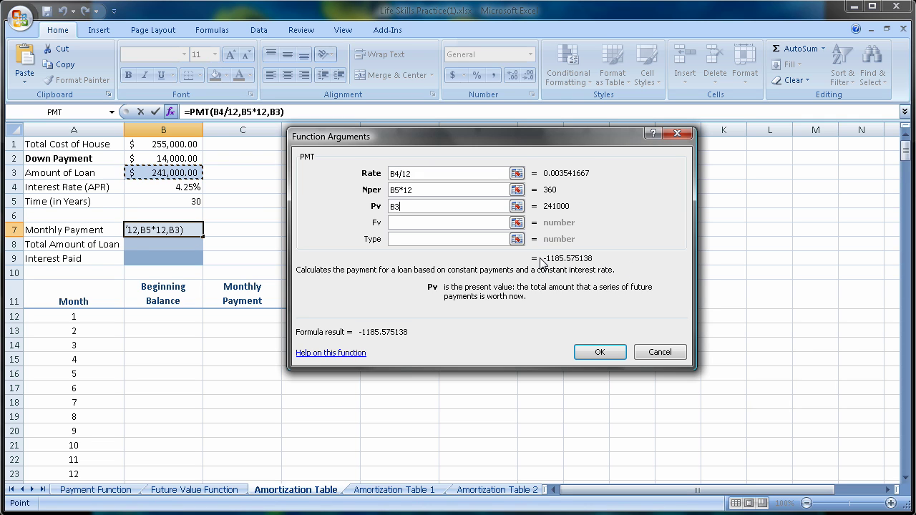
click(393, 207)
key(Home)
text(-)
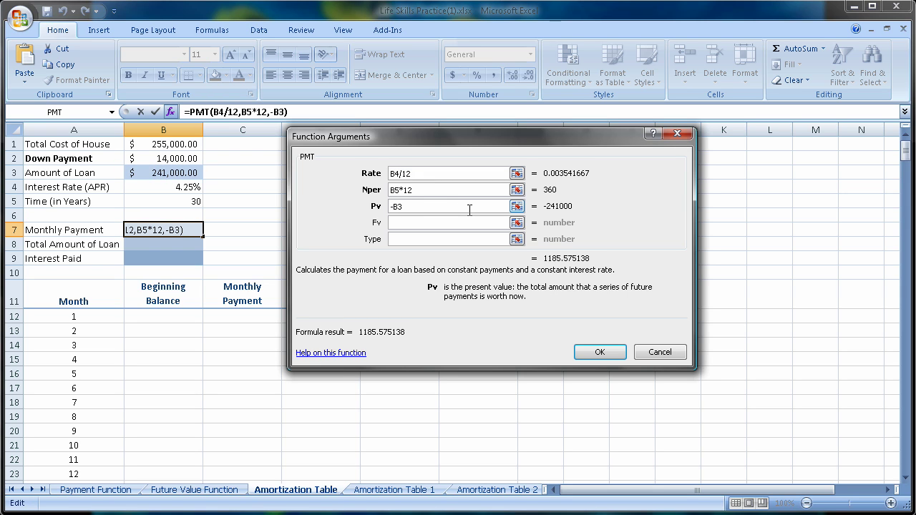
click(610, 351)
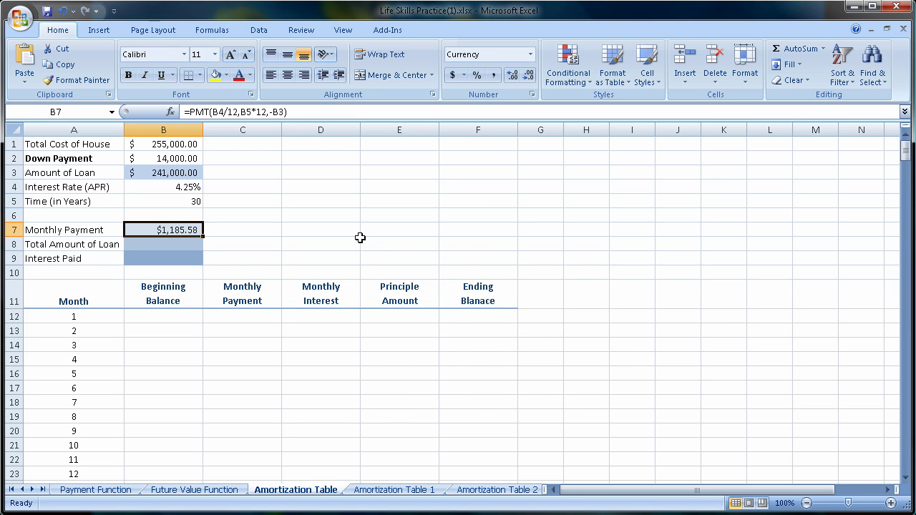
- Enter =B7*(B5*12) in B8 as Total Amount of Loan, in accounting format ($426,807.05)
click(178, 247)
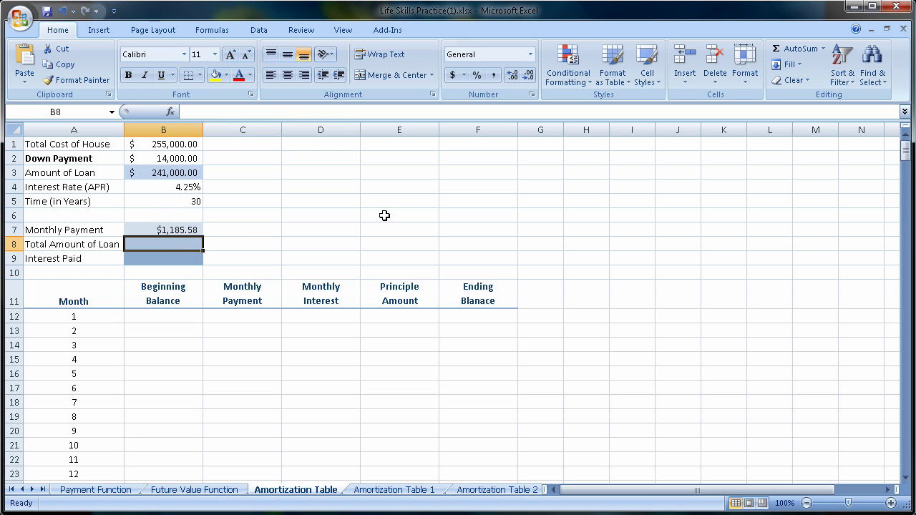
text(=)
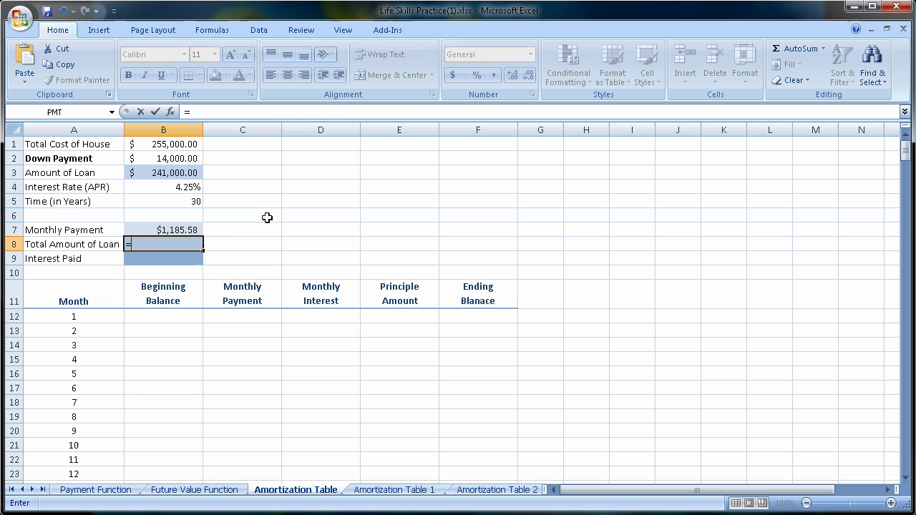
click(187, 229)
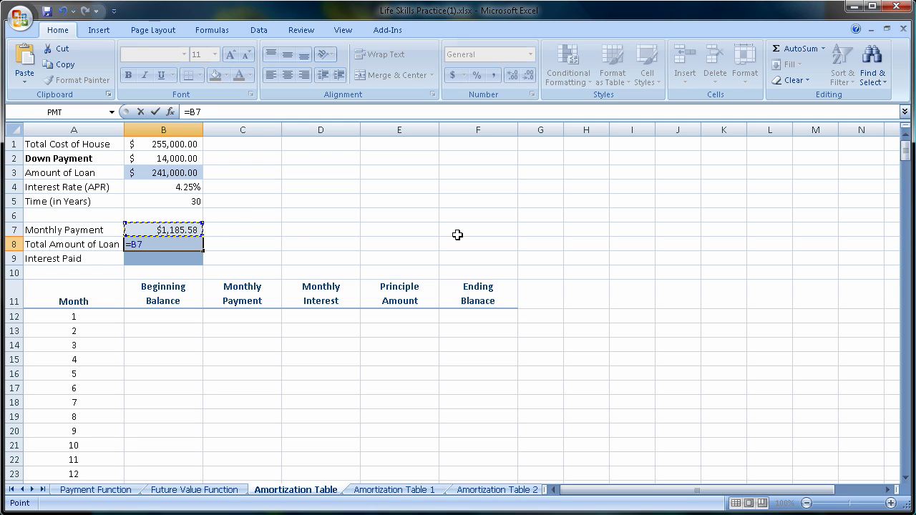
text(*()
click(157, 202)
text(*12))
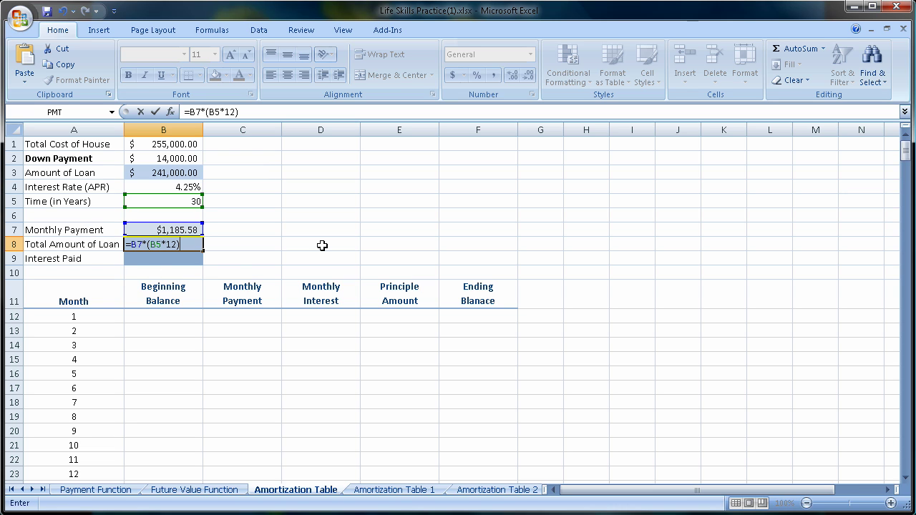
key(Return)
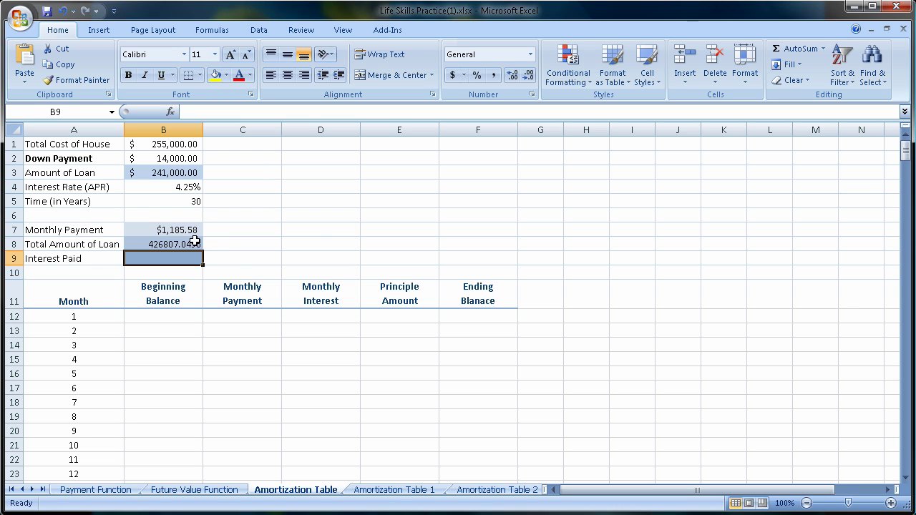
click(194, 244)
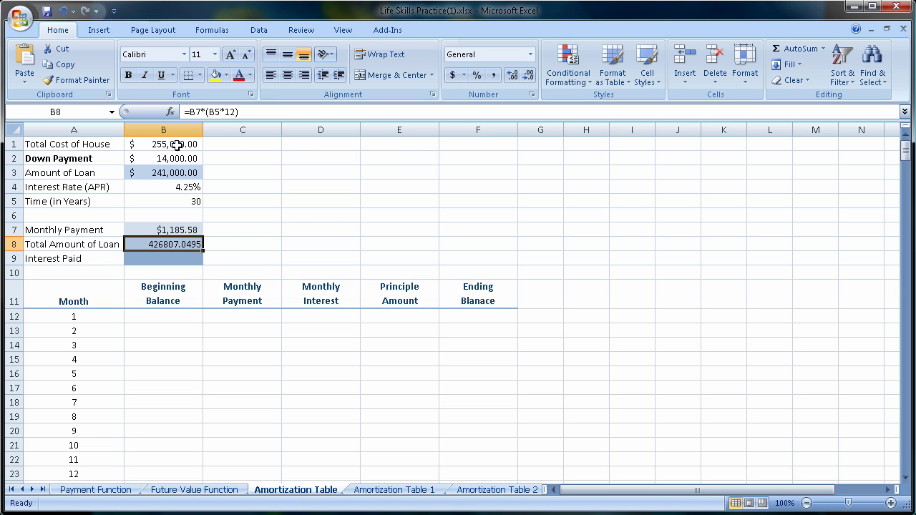
click(452, 76)
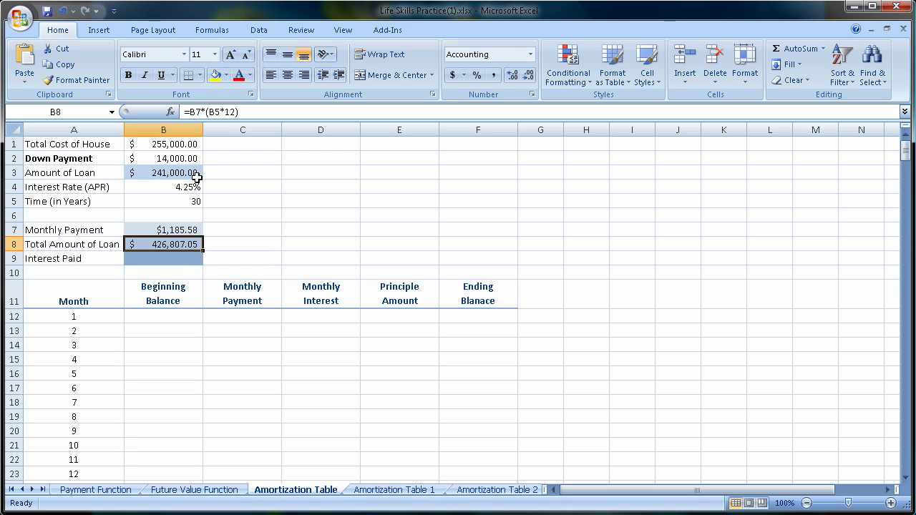
- Enter =B8-B3 in B9 so Interest Paid shows $185,807.05
click(175, 261)
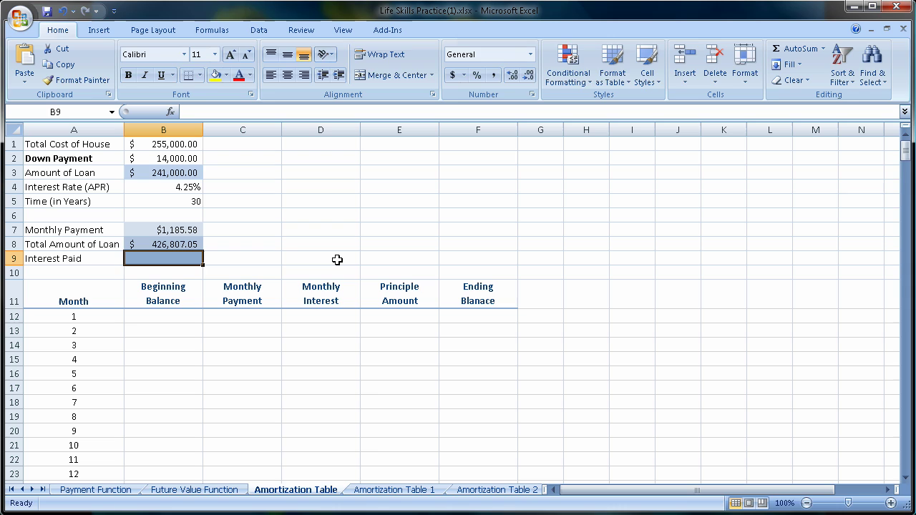
text(=)
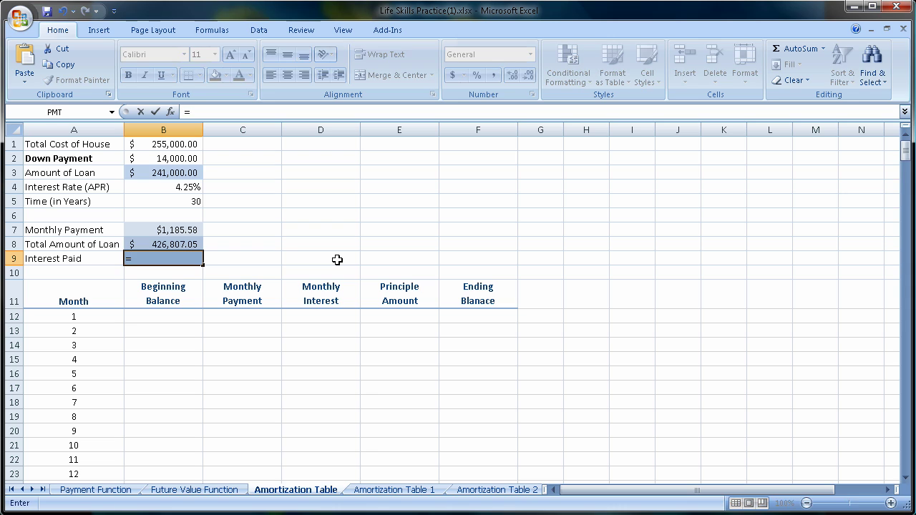
click(166, 247)
text(-)
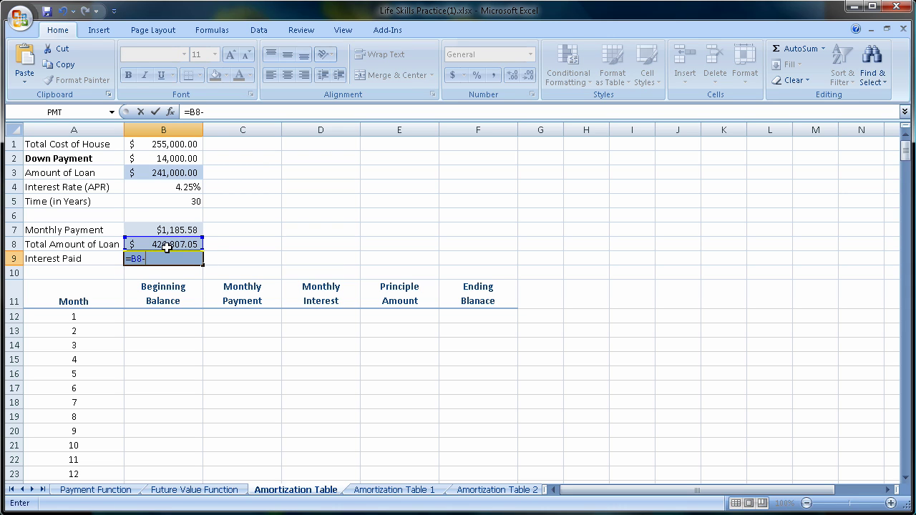
click(162, 167)
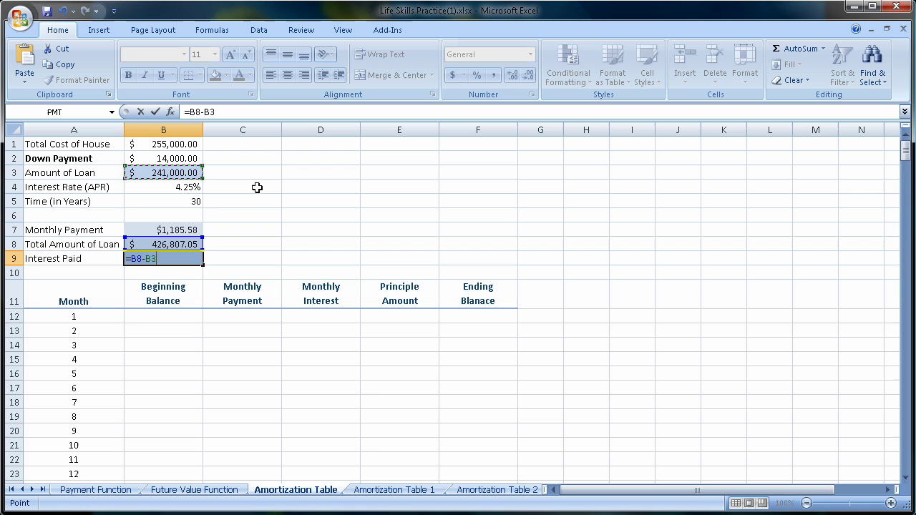
key(Return)
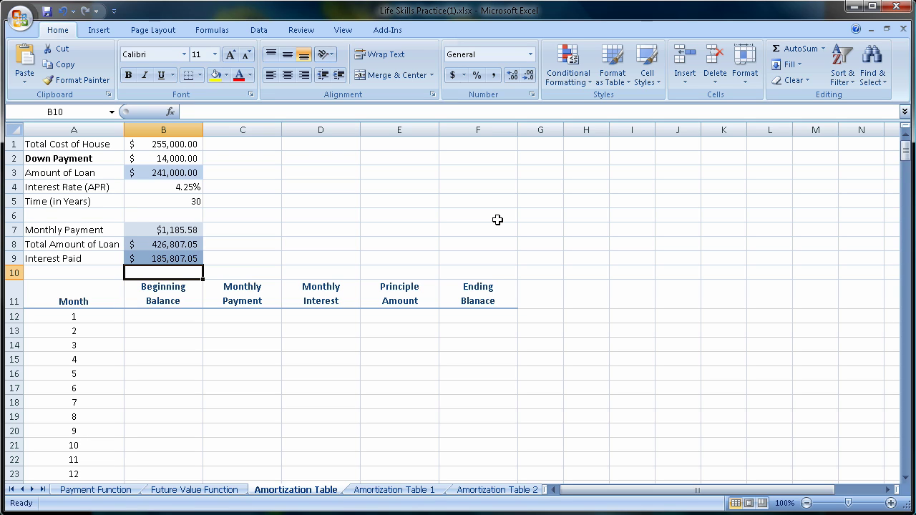
- Set month 1 Beginning Balance in B12 to =B3, showing $241,000.00
click(172, 318)
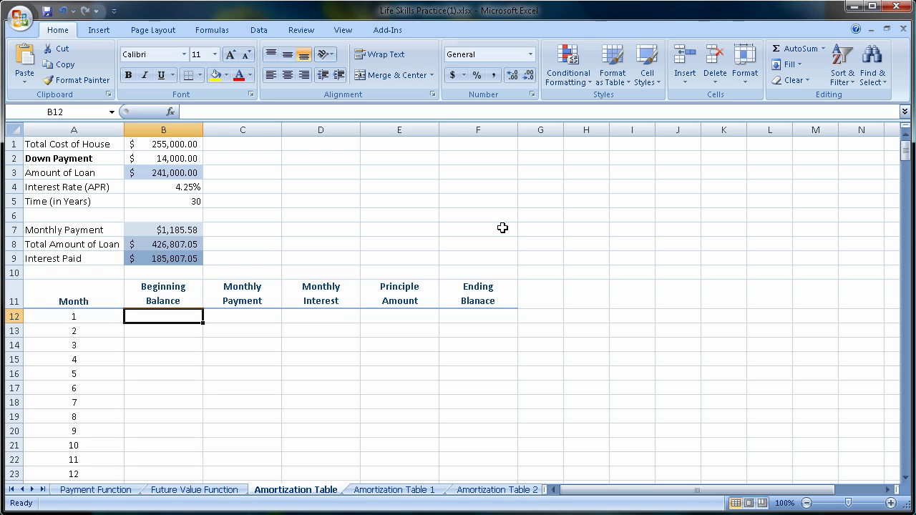
text(=)
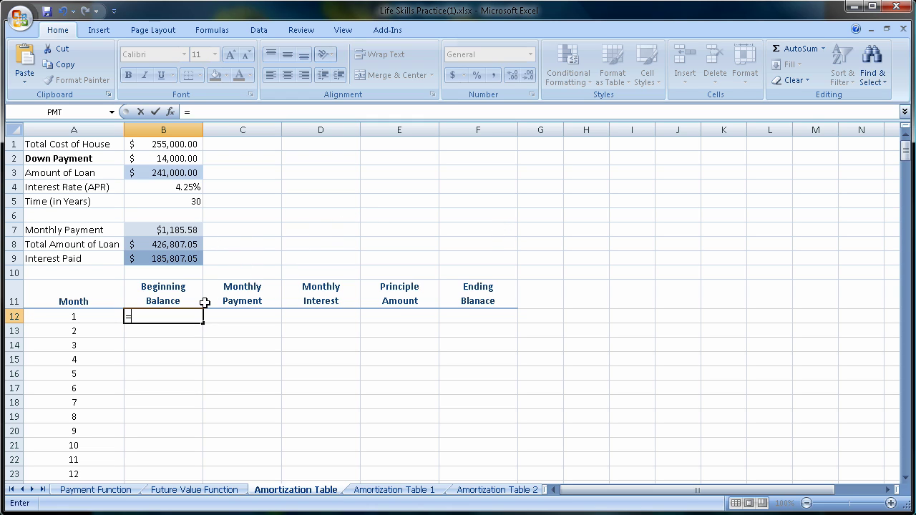
click(178, 173)
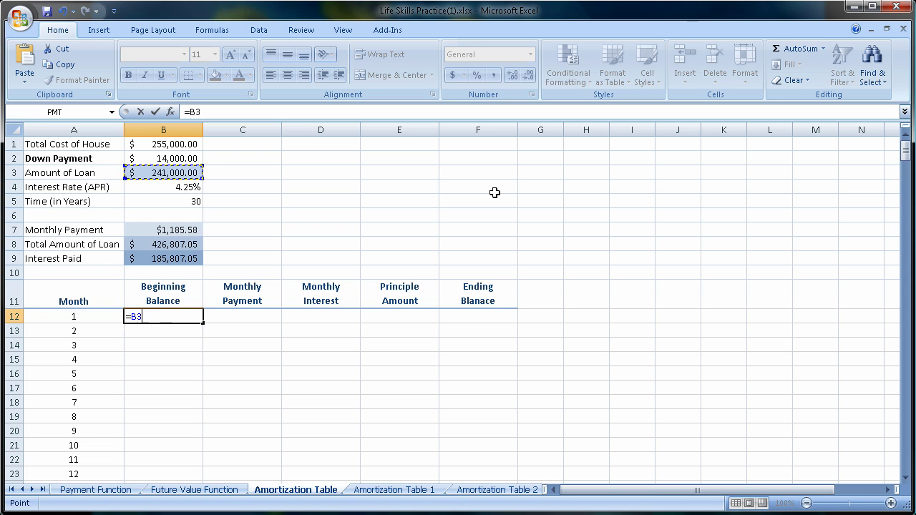
key(Return)
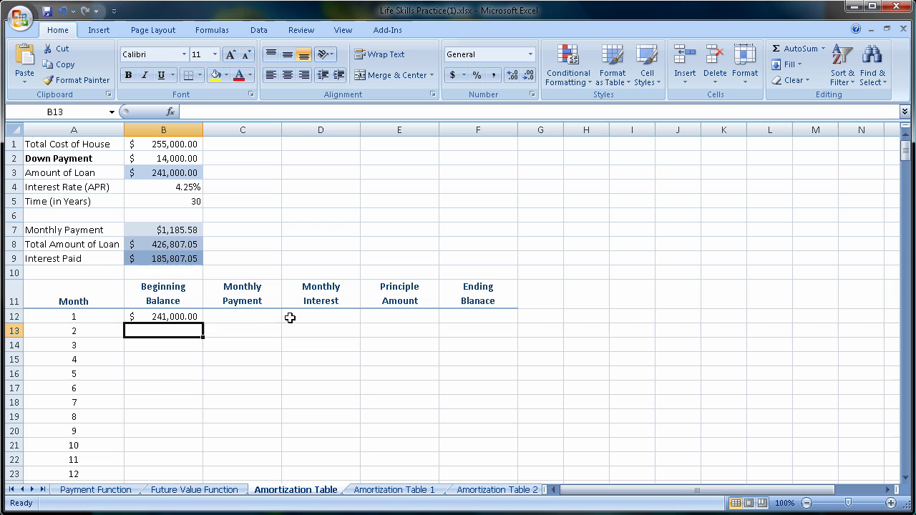
- Set month 1 Monthly Payment in C12 to the absolute reference =$B$7 ($1,185.58)
click(257, 317)
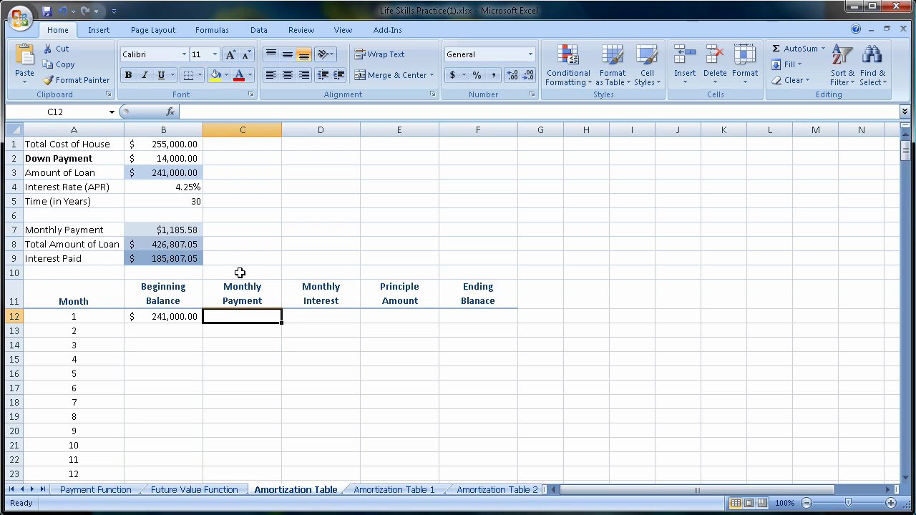
text(=)
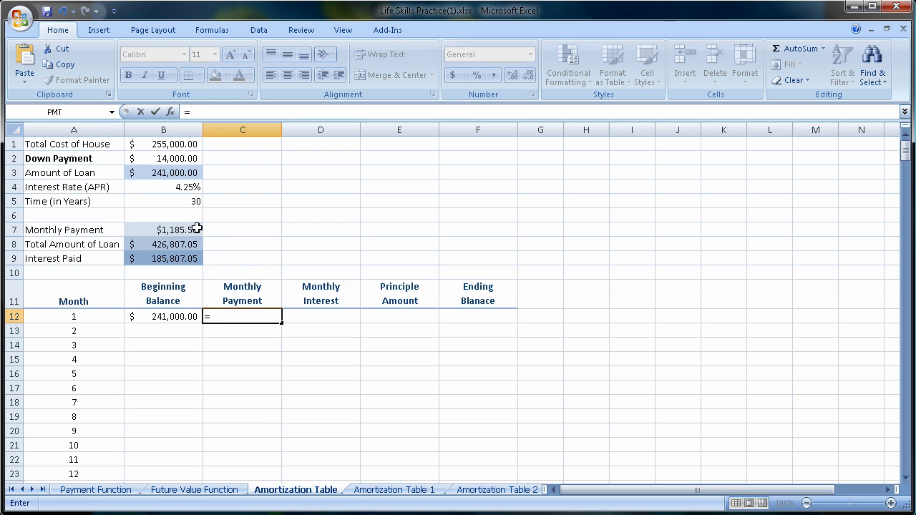
click(192, 229)
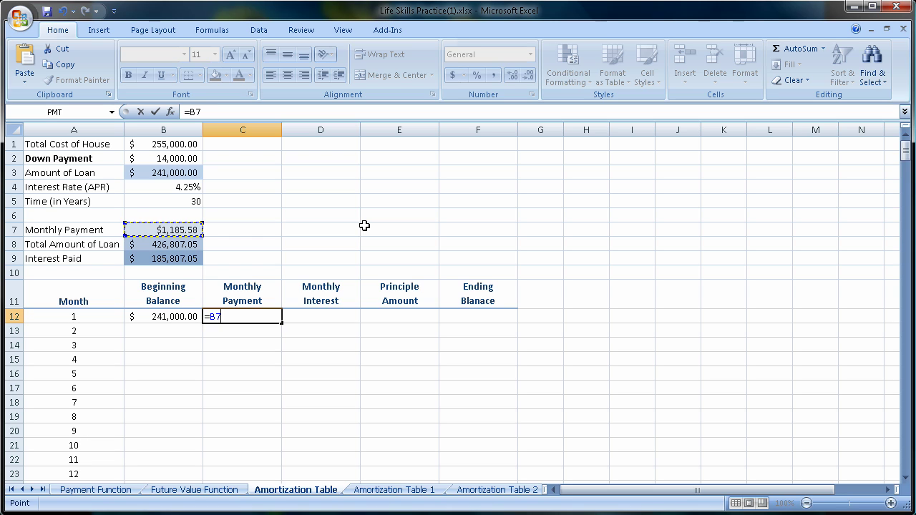
key(F4)
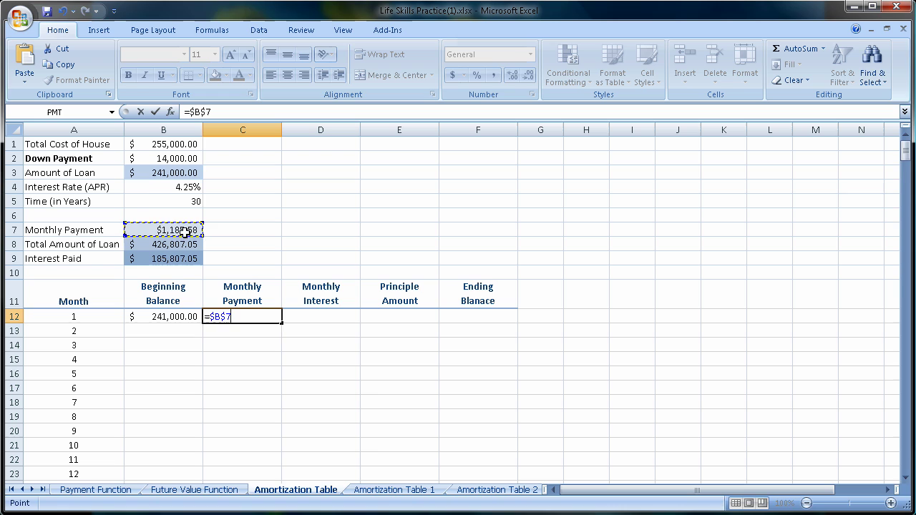
key(Return)
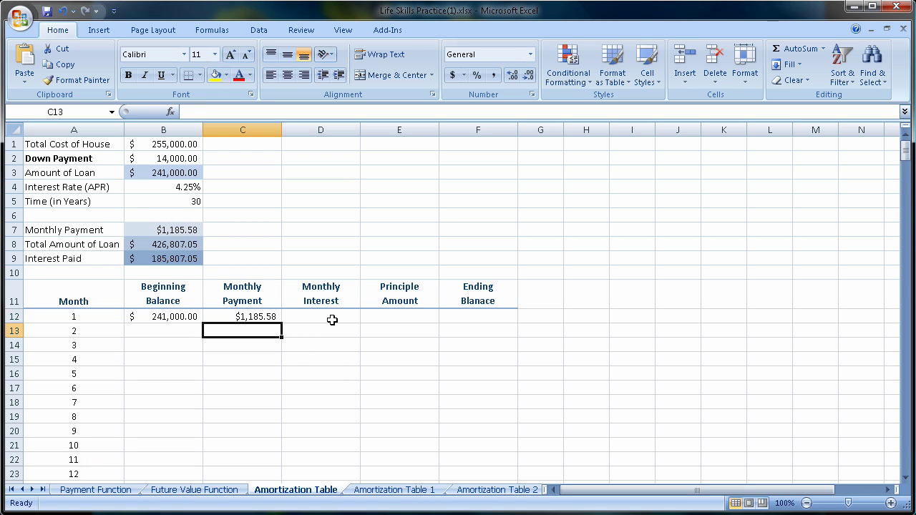
- Enter =B12*($B$4/12) in D12 and format it as accounting, showing $853.54
click(332, 320)
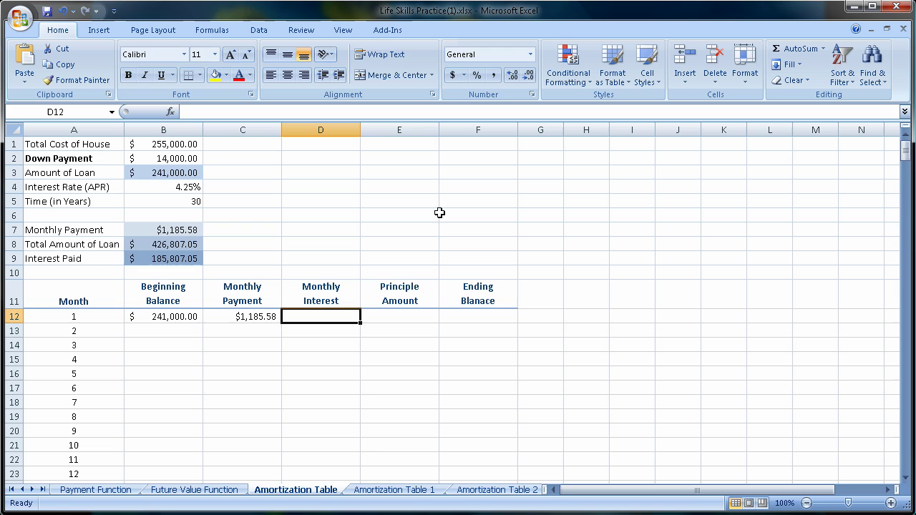
text(=)
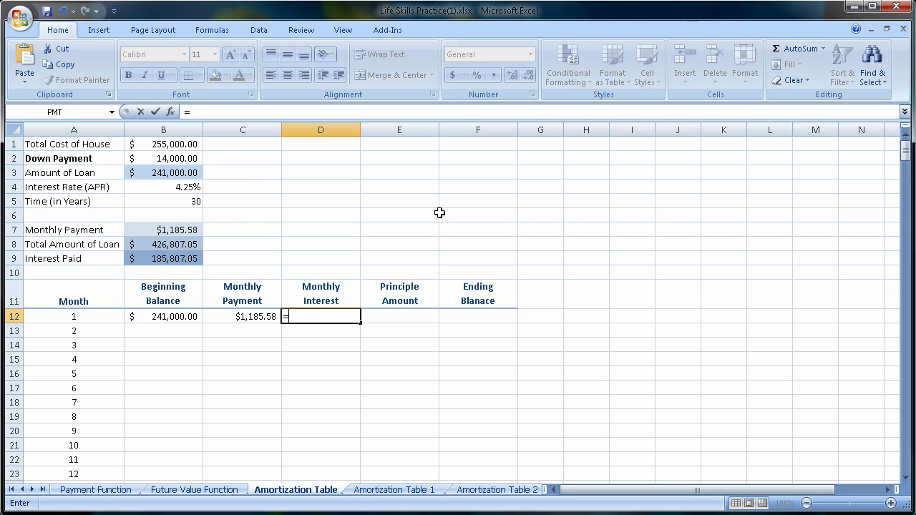
click(165, 317)
text(*)
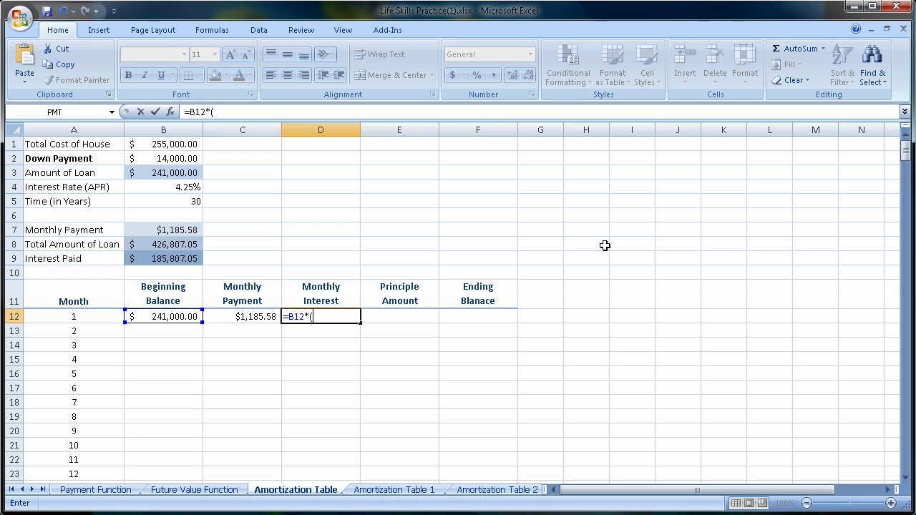
click(164, 188)
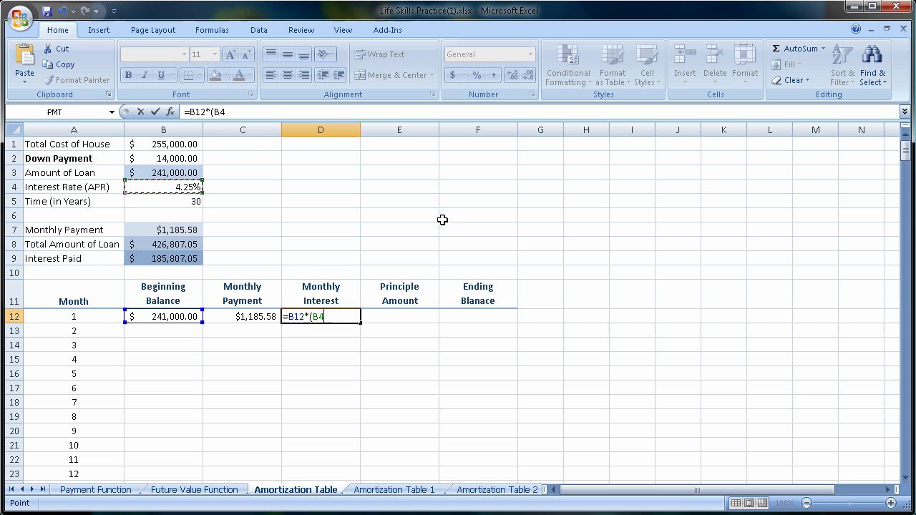
text(/12)
double_click(318, 316)
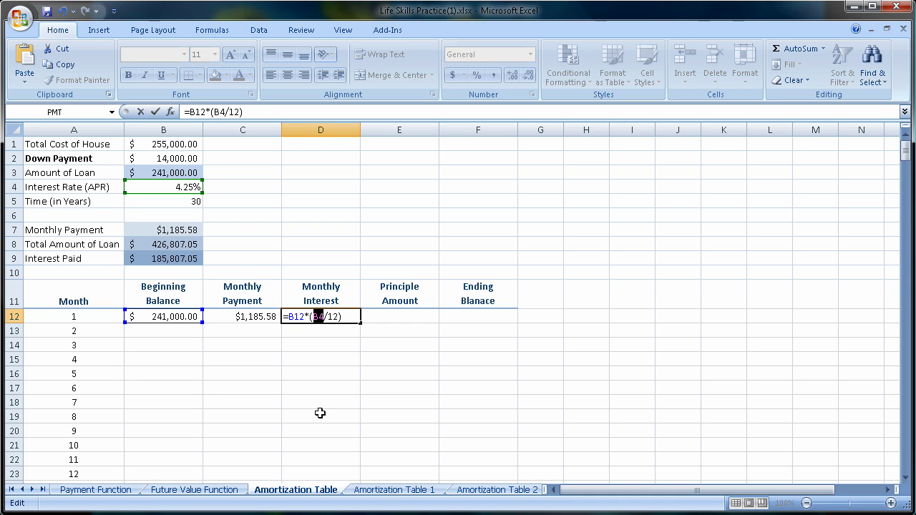
key(F4)
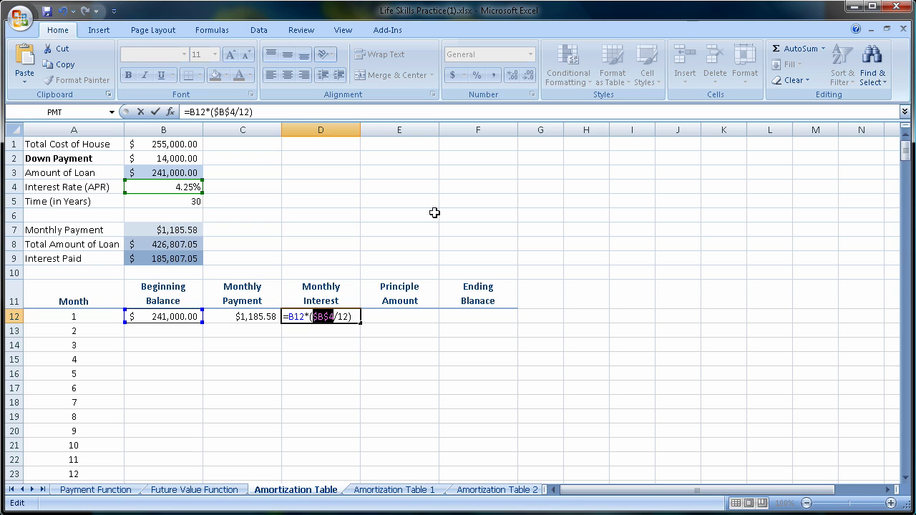
key(Return)
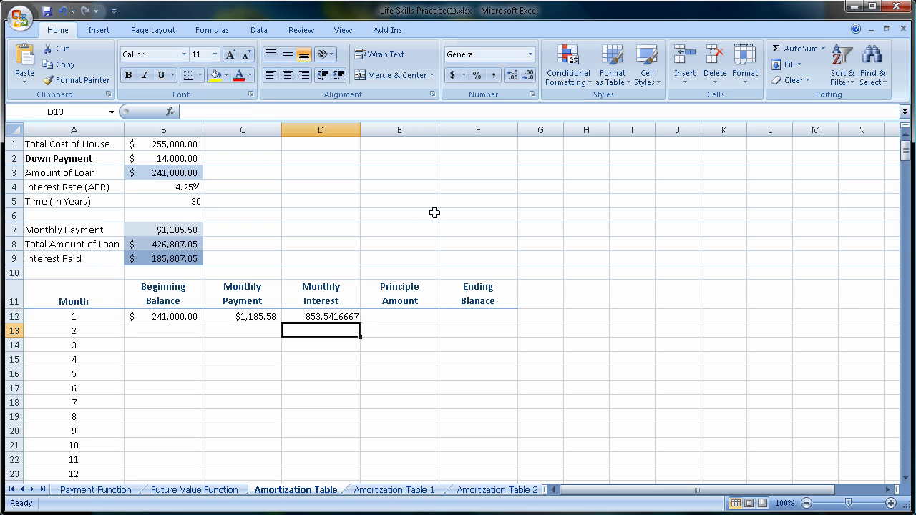
click(320, 316)
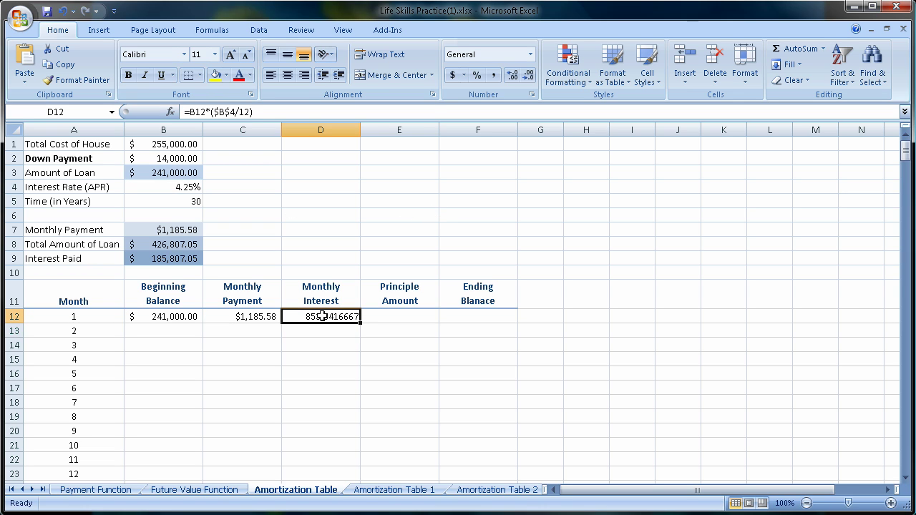
click(452, 76)
- Enter =C12-D12 in E12 so month 1 Principle Amount shows $332.03
click(404, 316)
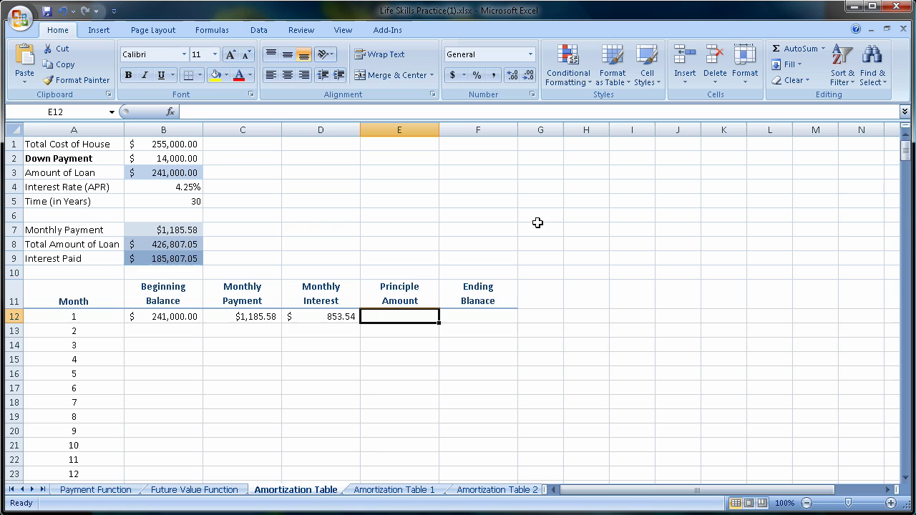
text(=)
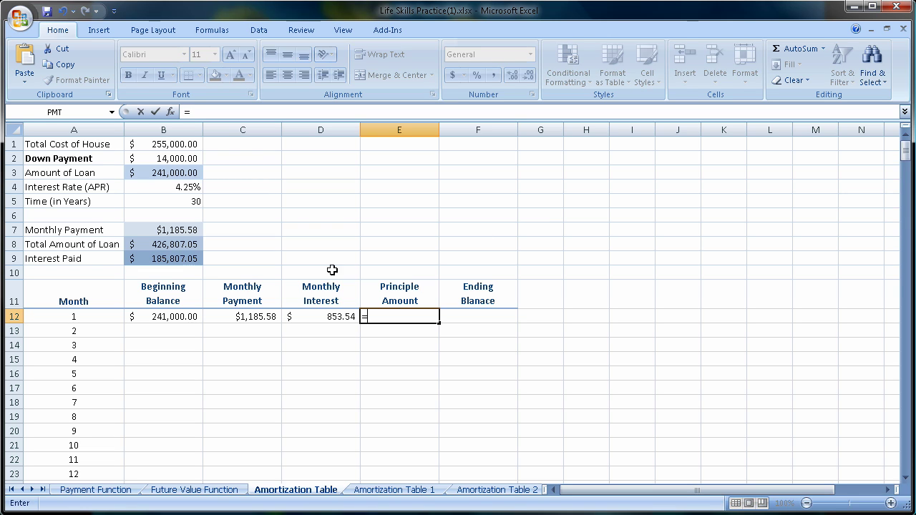
click(257, 320)
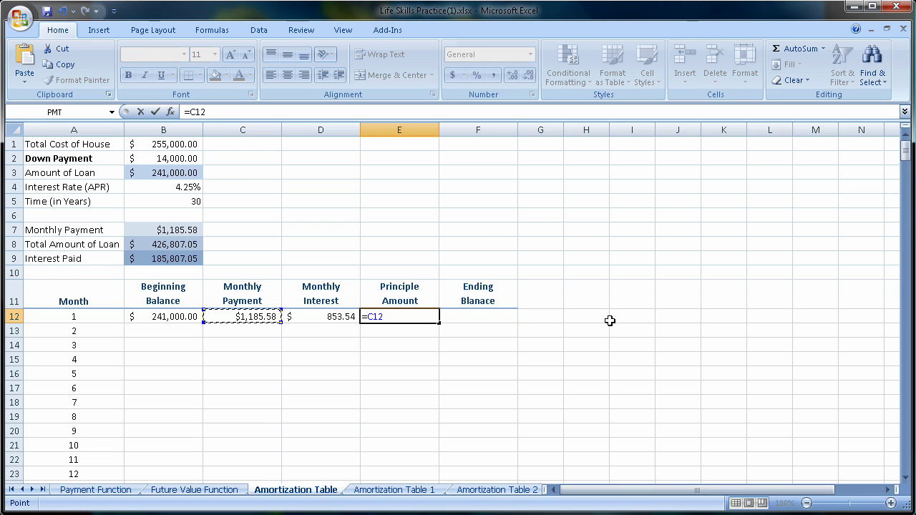
text(-)
click(329, 320)
key(Return)
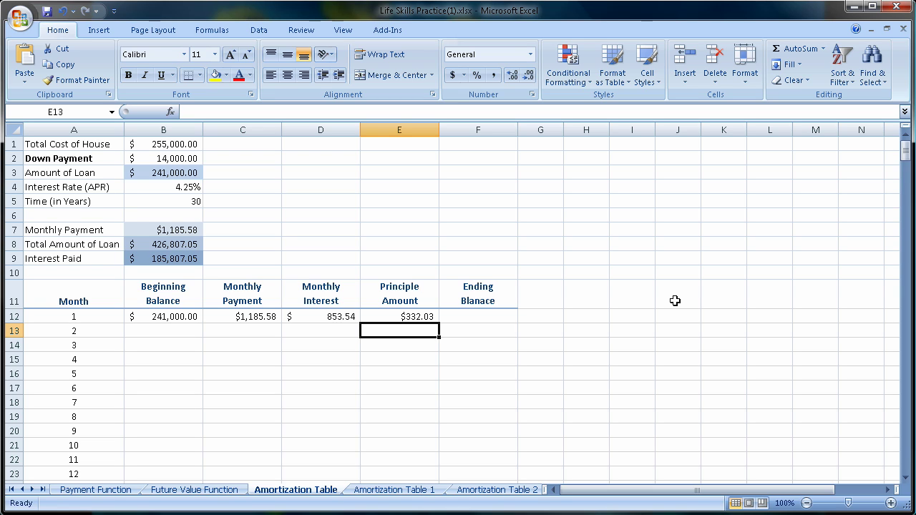
- Enter =B12-E12 in F12 so month 1 Ending Balance shows $240,667.97
click(485, 320)
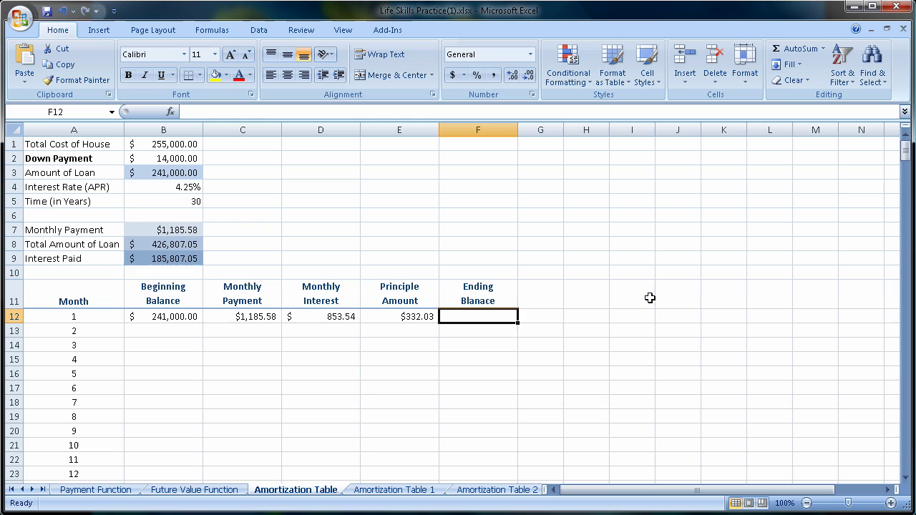
text(=)
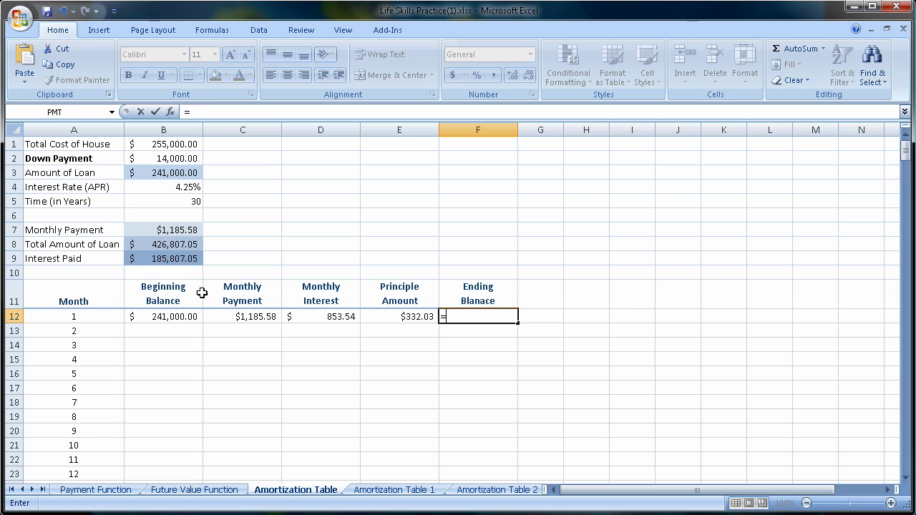
click(180, 316)
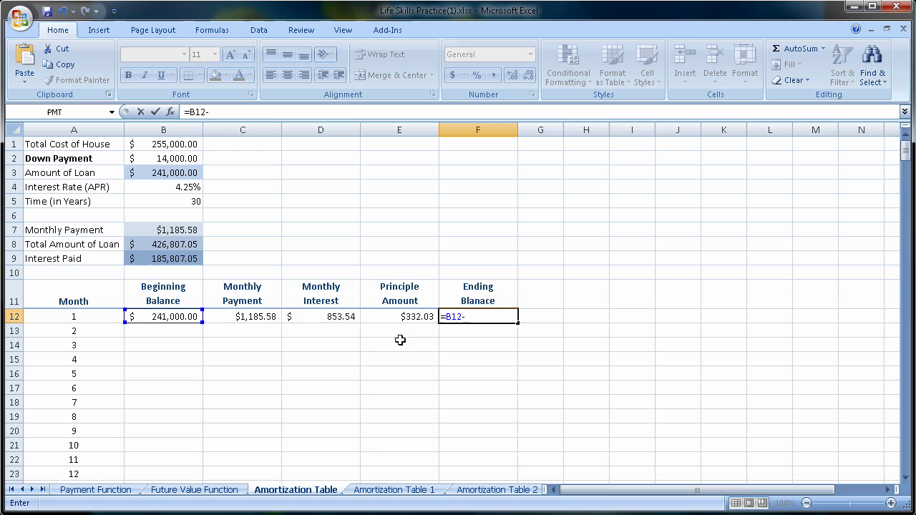
click(389, 313)
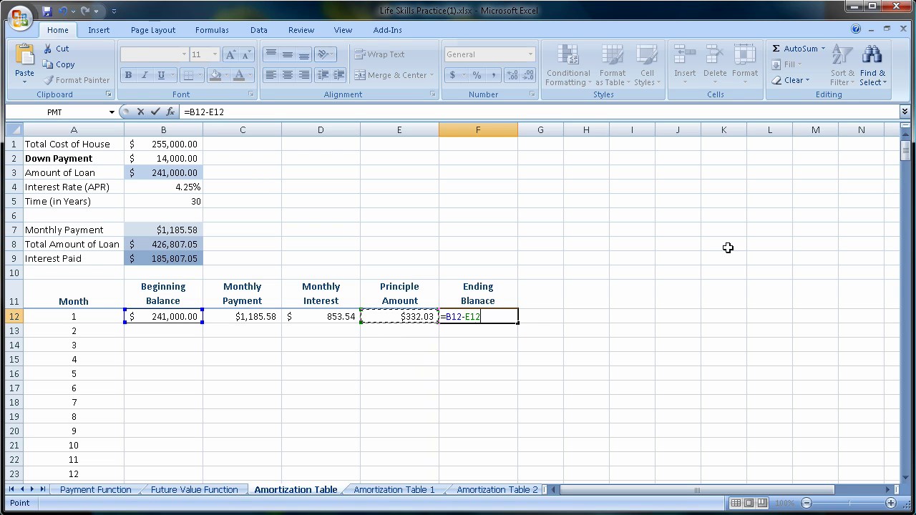
key(Return)
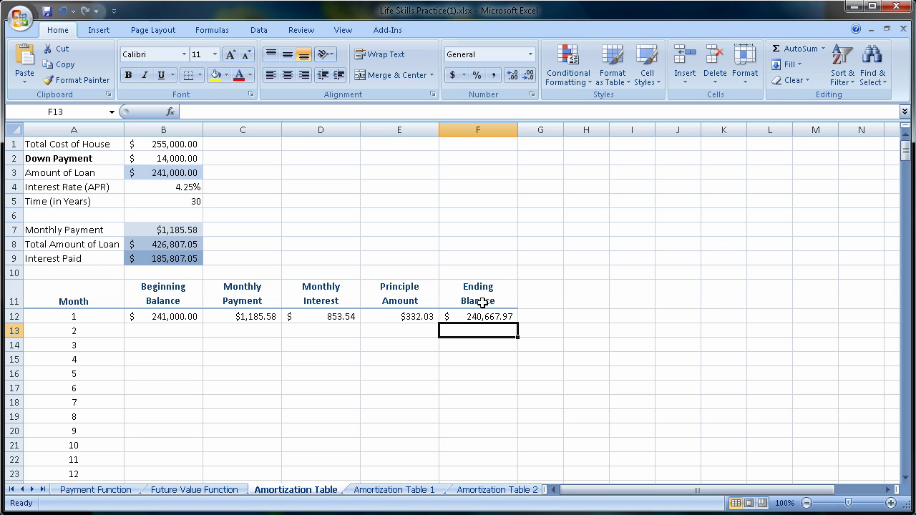
- Link B13 to =F12 so month 2 starts at $240,667.97
click(180, 329)
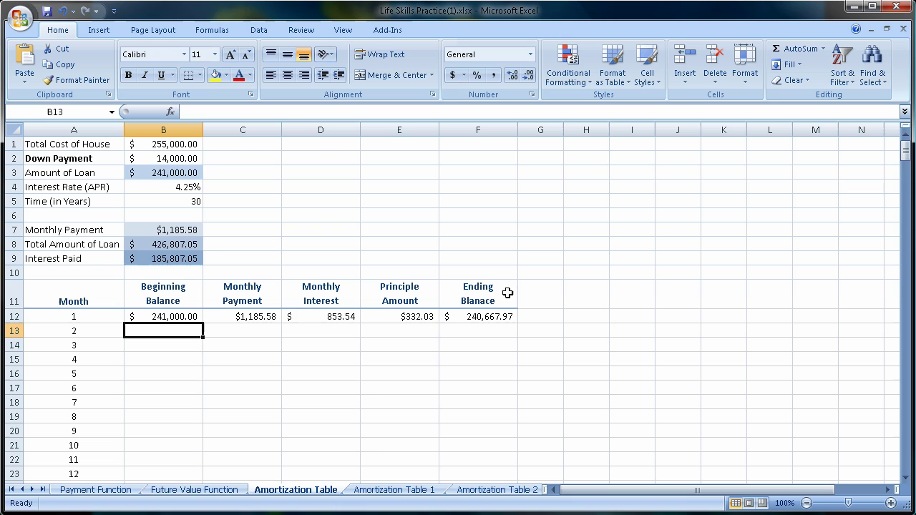
text(=)
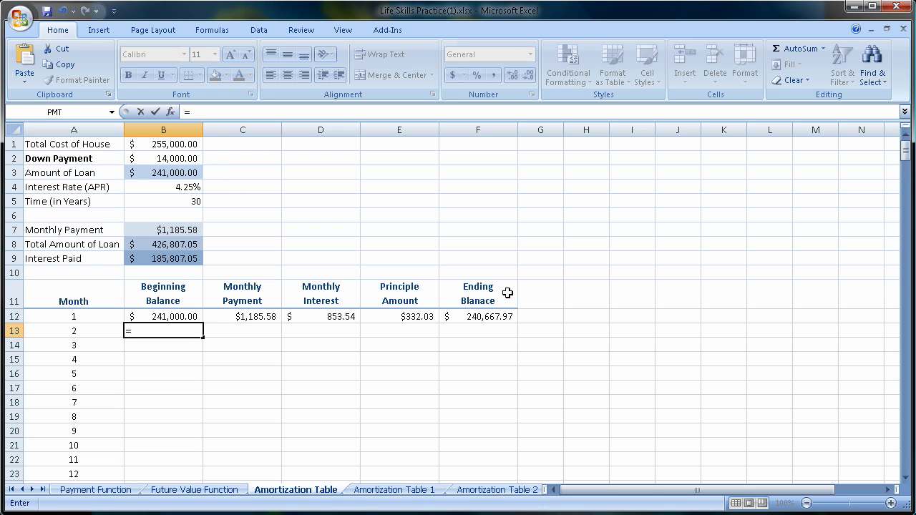
click(476, 317)
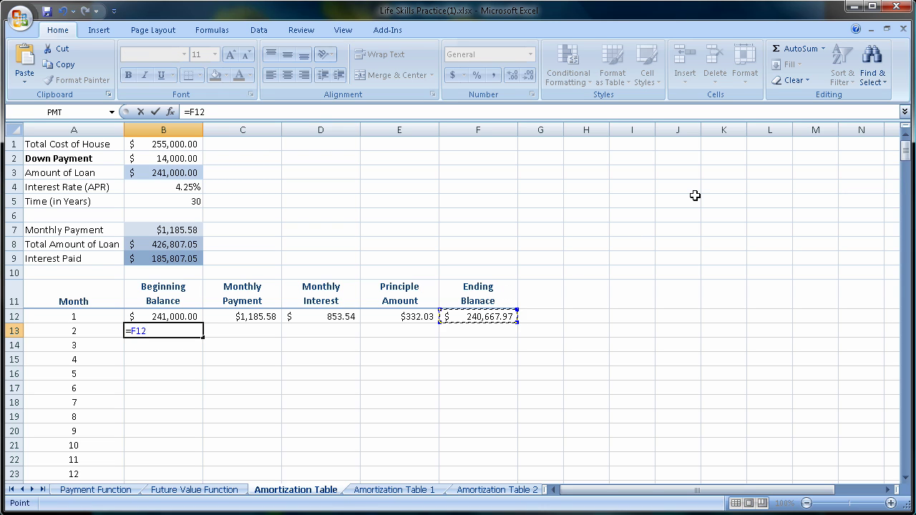
key(Return)
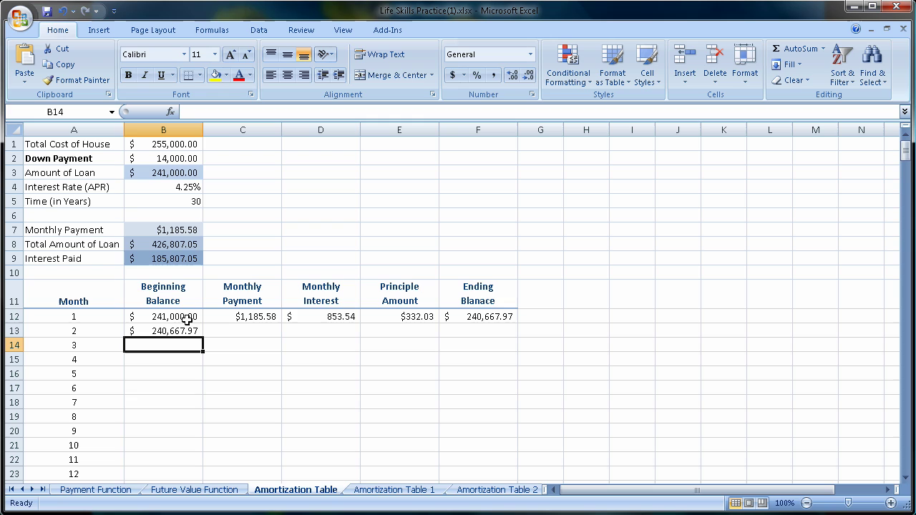
- Fill C12:F12 into row 13, then fill B13:F13 down to row 371 (month 360)
click(228, 317)
drag(228, 317, 523, 341)
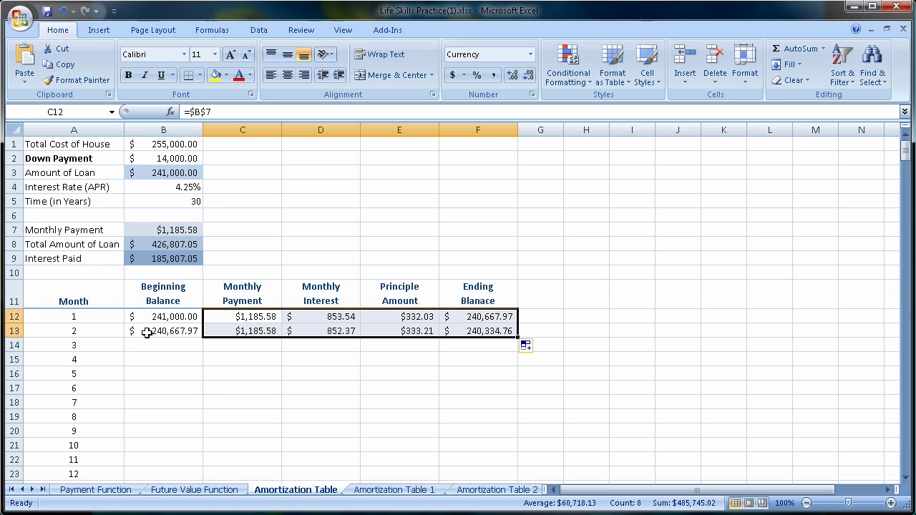
click(247, 390)
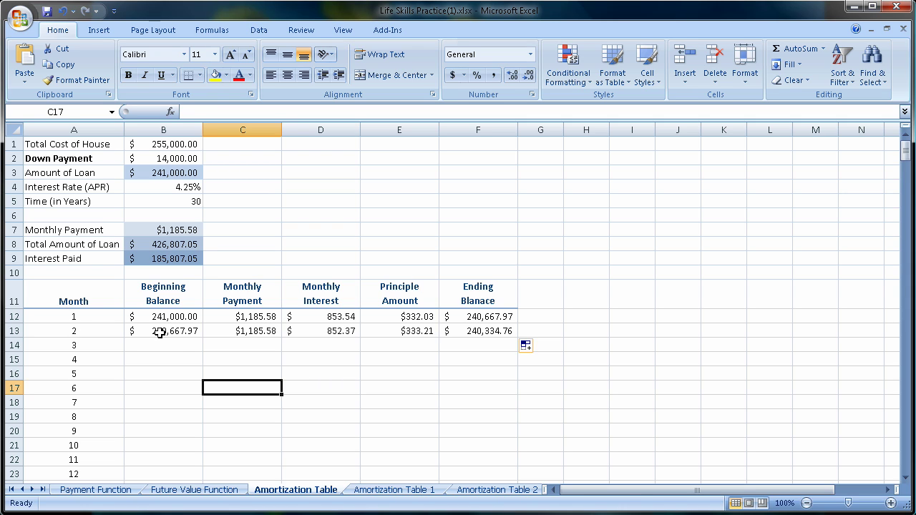
drag(159, 333, 518, 382)
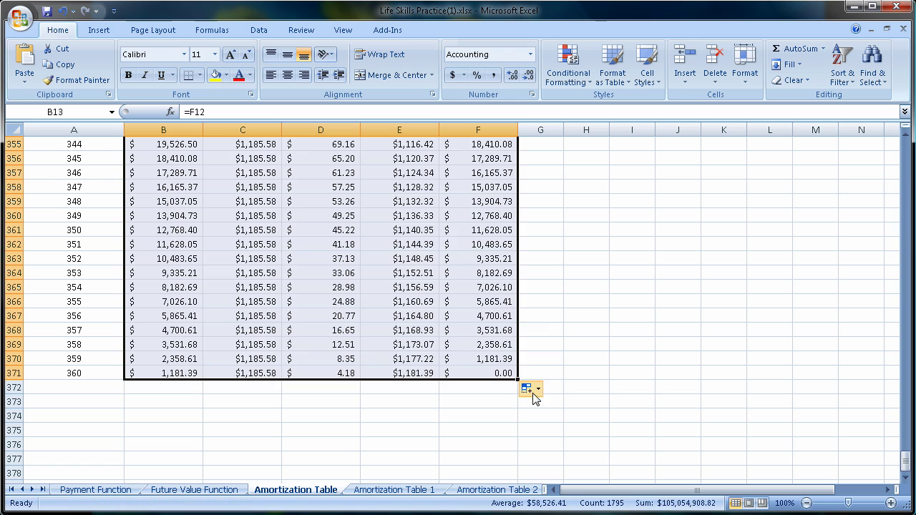
click(492, 370)
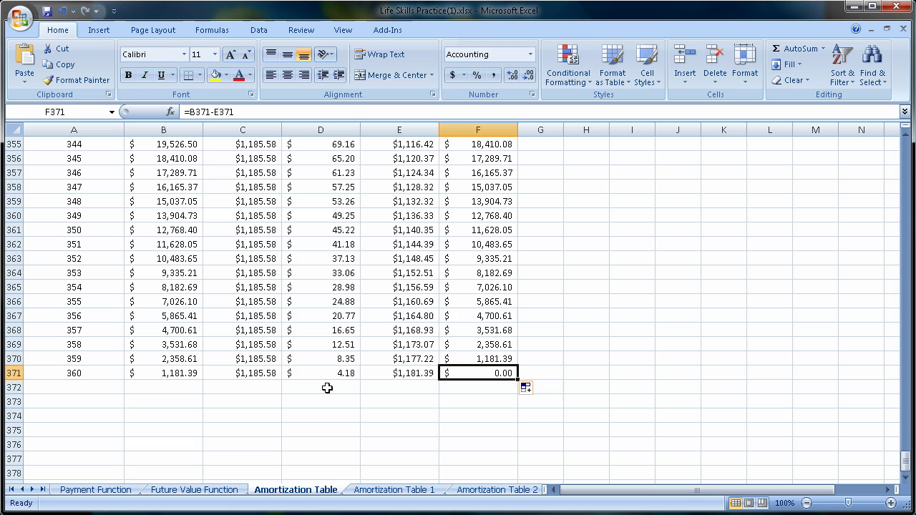
scroll(327, 387, up, 5)
scroll(327, 387, up, 19)
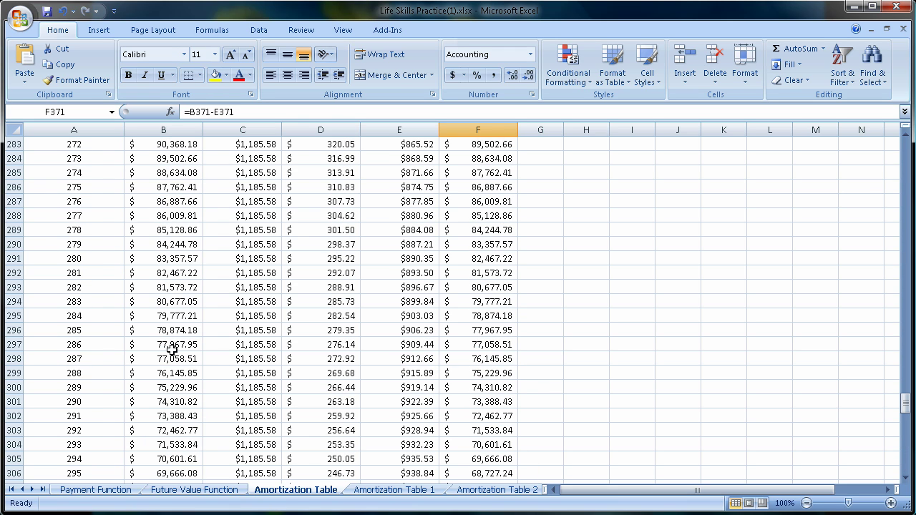
scroll(342, 331, down, 2)
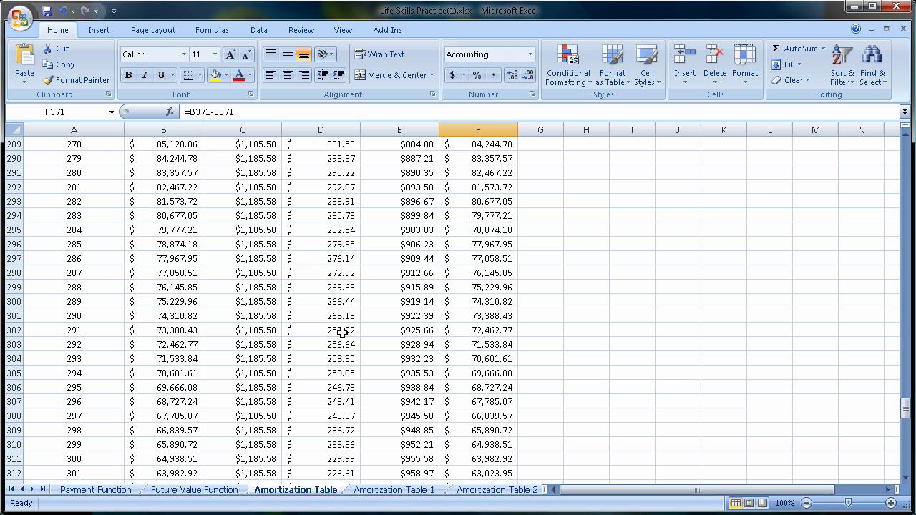
scroll(342, 332, up, 12)
scroll(342, 332, up, 6)
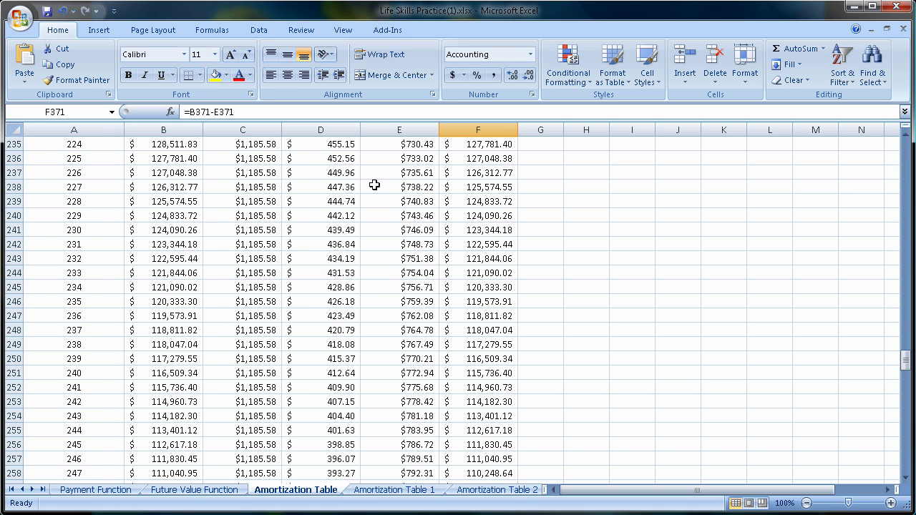
scroll(598, 238, down, 8)
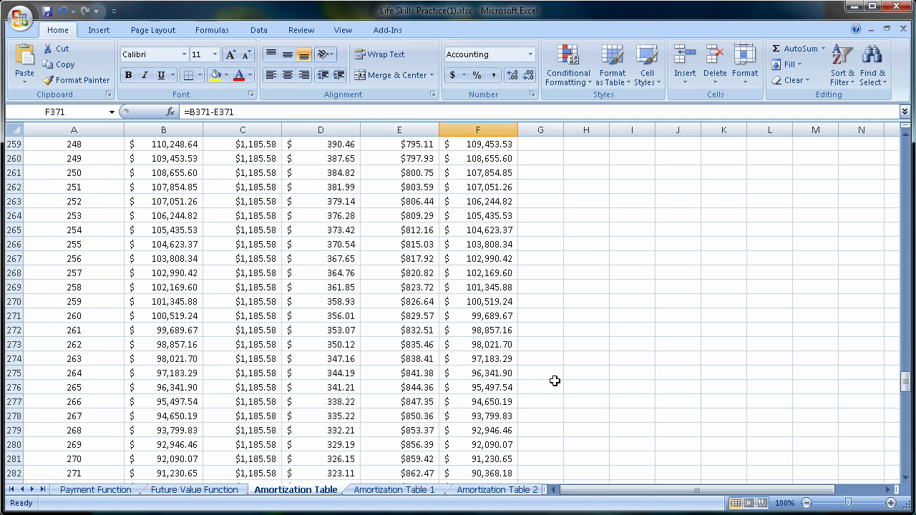
scroll(555, 379, down, 15)
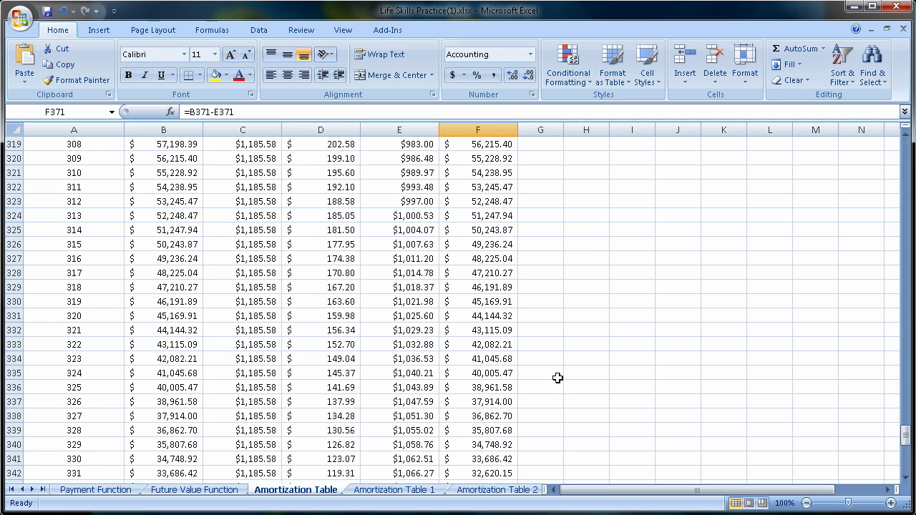
scroll(557, 378, down, 10)
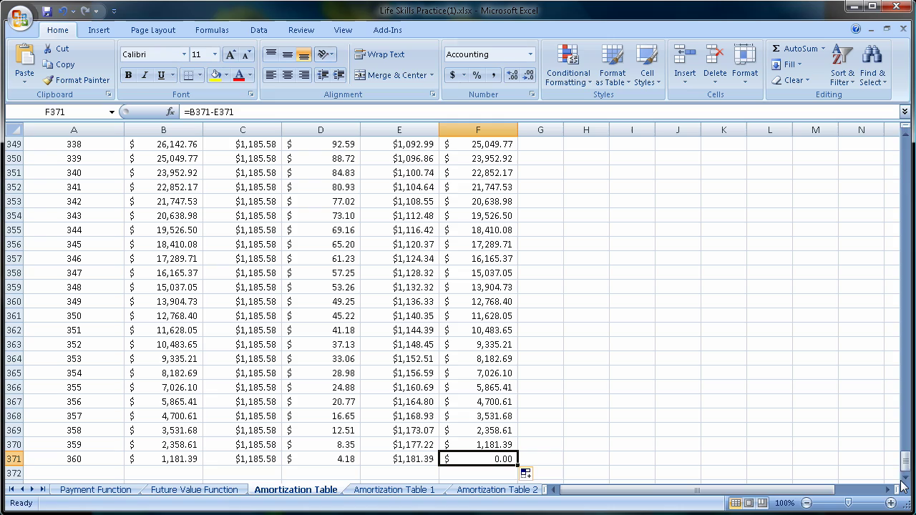
drag(905, 463, 873, 174)
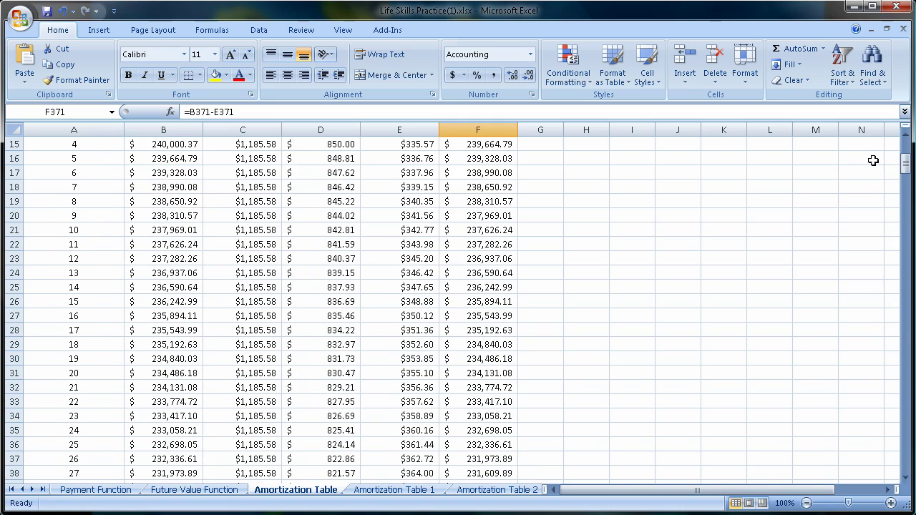
scroll(691, 249, up, 2)
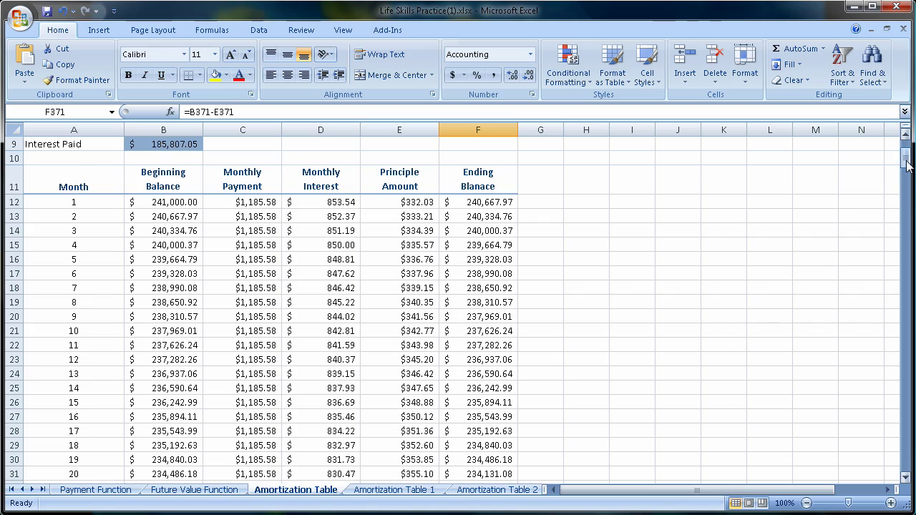
- Change C12's payment formula to =$B$7+100 ($1,285.58) and fill it down the month rows
mouse_move(906, 165)
mouse_down()
mouse_move(904, 465)
mouse_move(906, 154)
mouse_up()
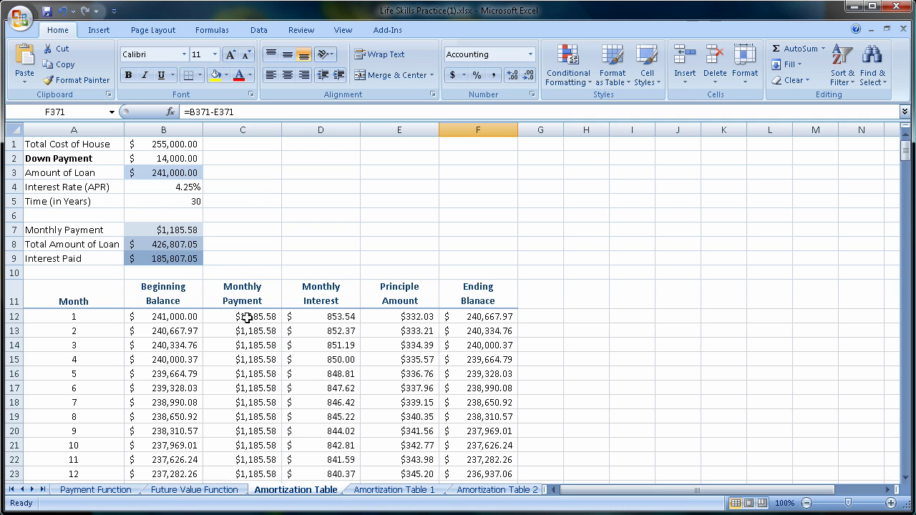
click(246, 318)
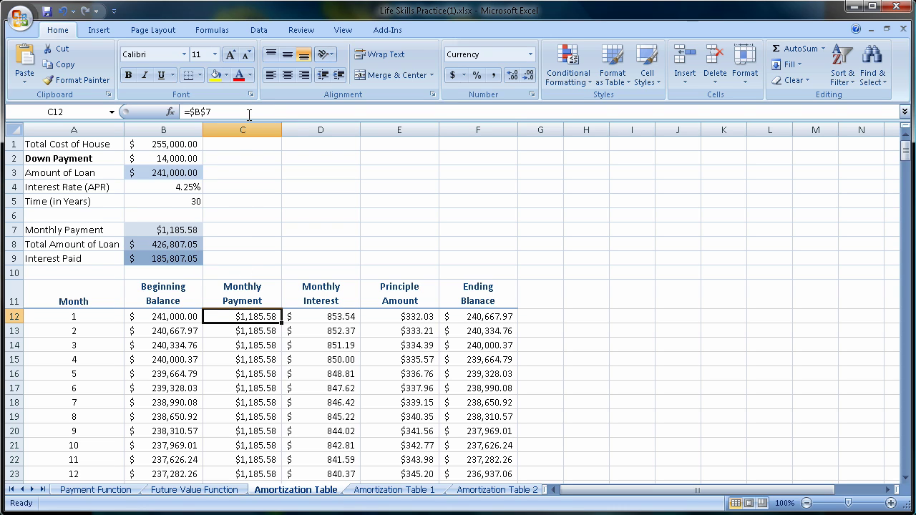
key(F2)
text(+100)
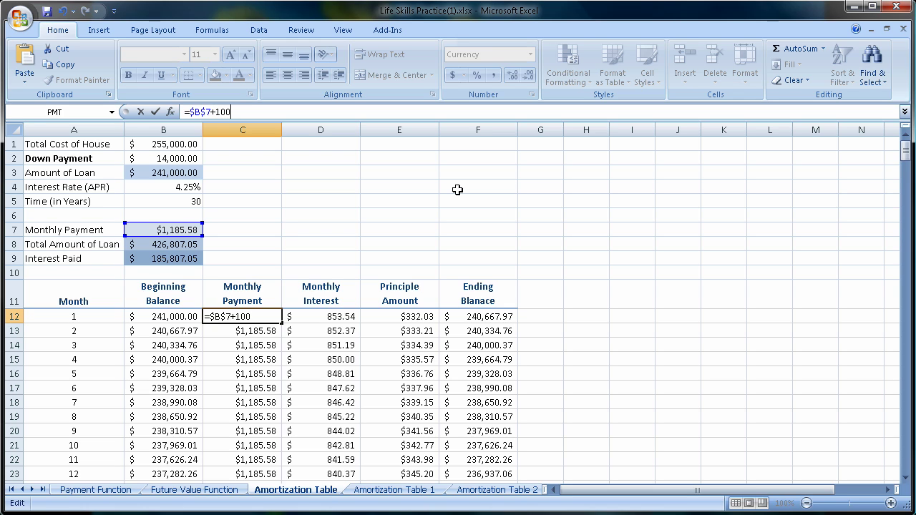
key(Return)
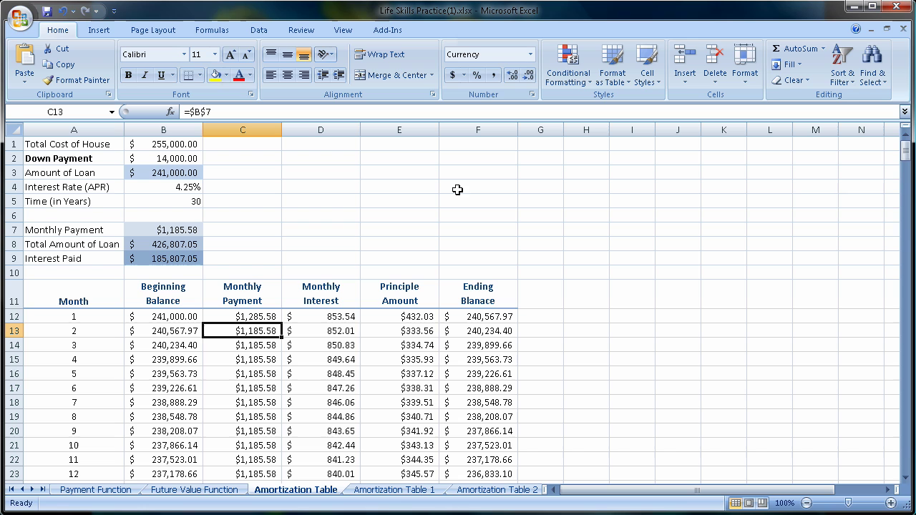
click(267, 317)
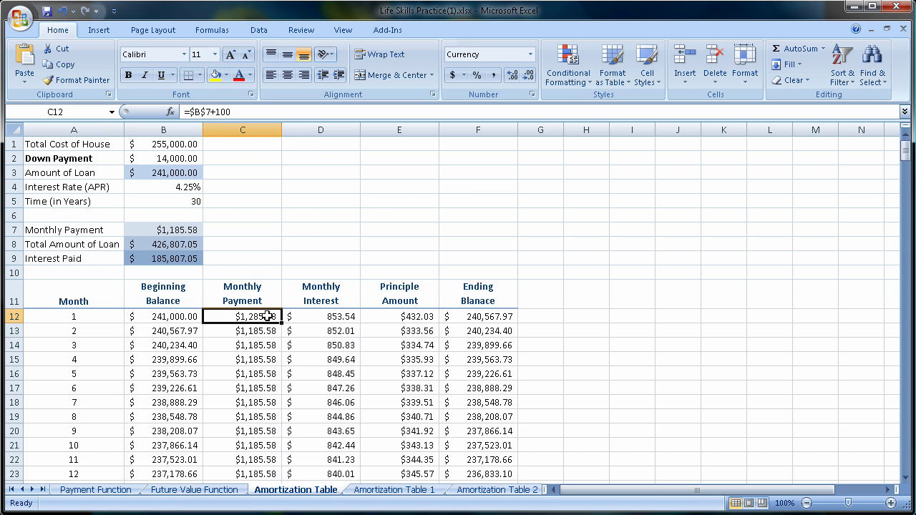
drag(280, 323, 268, 466)
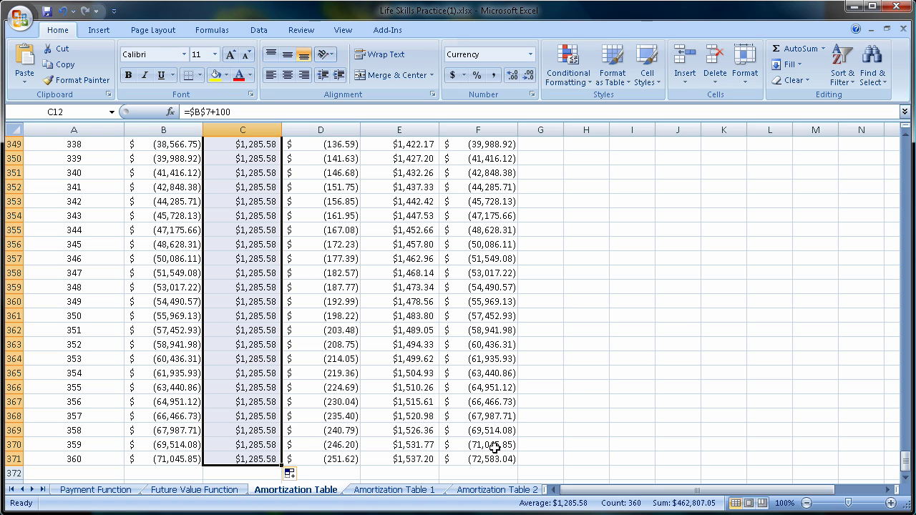
- Highlight the negative Ending Balances from month 309 (F320, ($720.59)) downward
drag(477, 458, 489, 270)
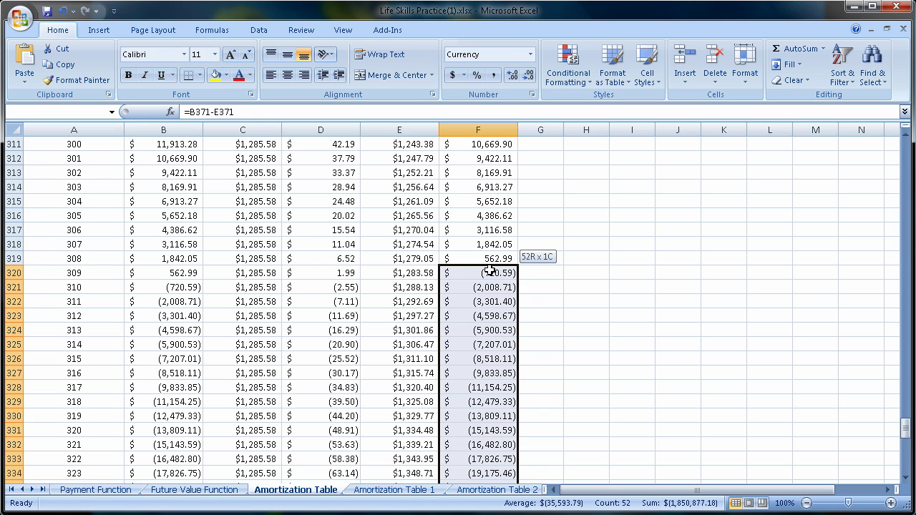
drag(489, 270, 489, 271)
click(490, 273)
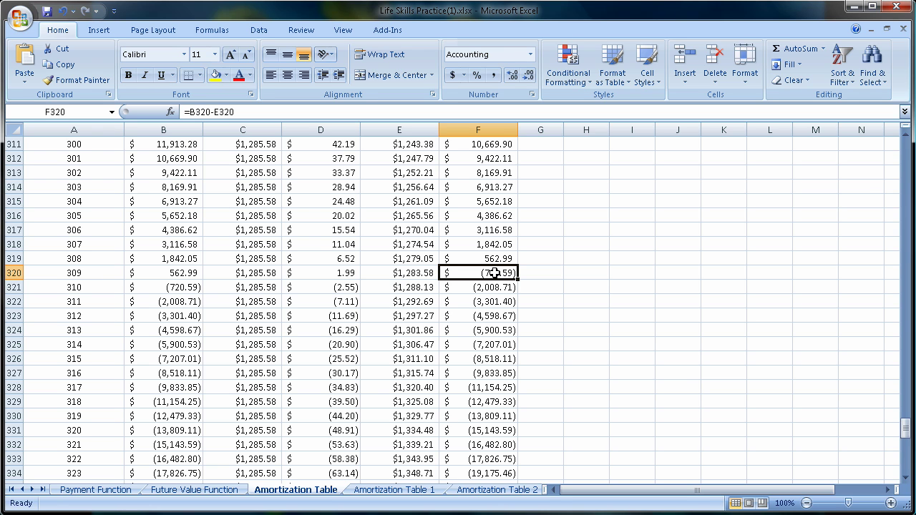
drag(493, 284, 510, 457)
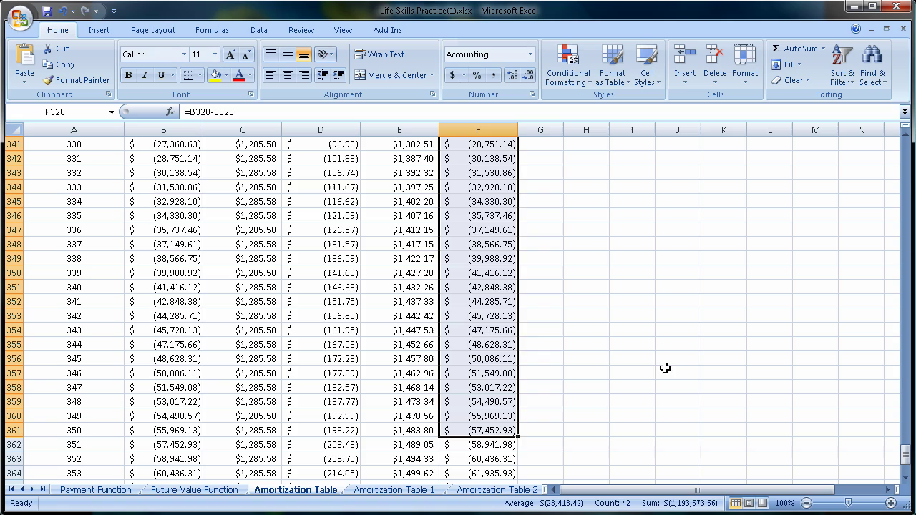
scroll(666, 367, up, 11)
scroll(896, 414, down, 8)
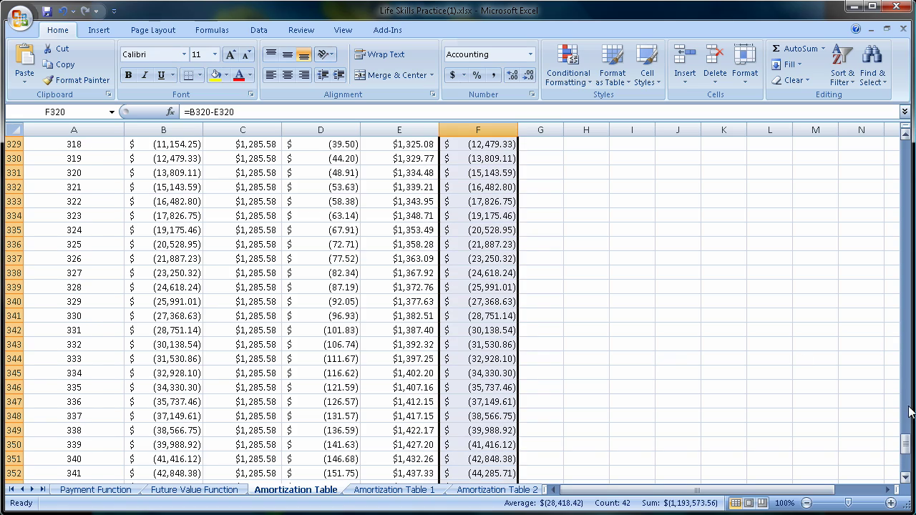
click(905, 159)
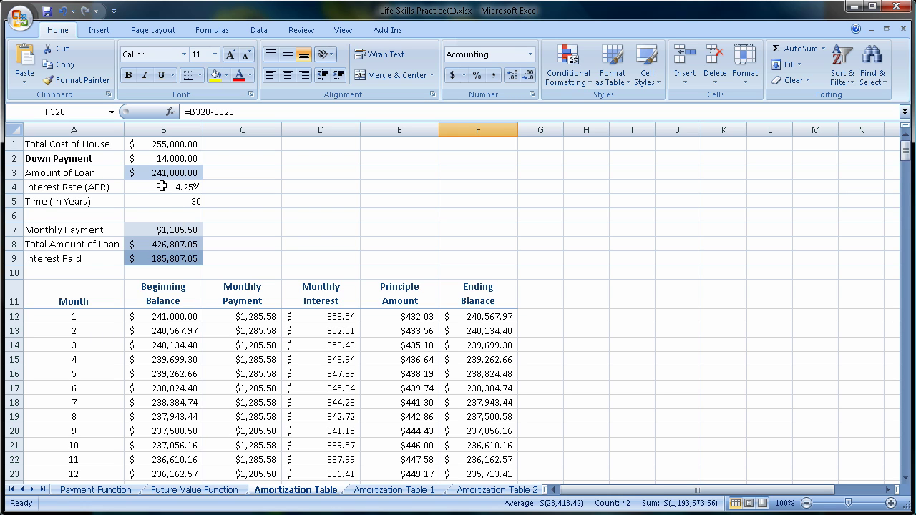
scroll(585, 280, down, 6)
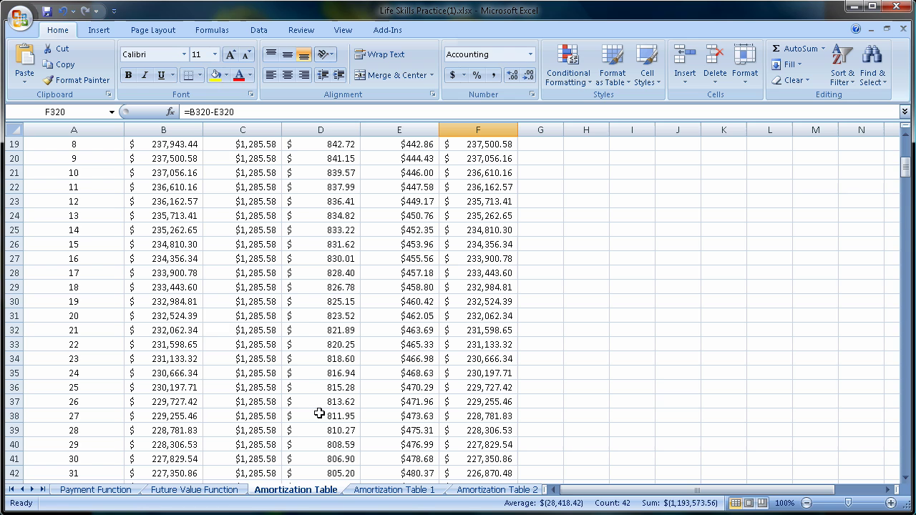
scroll(662, 383, down, 15)
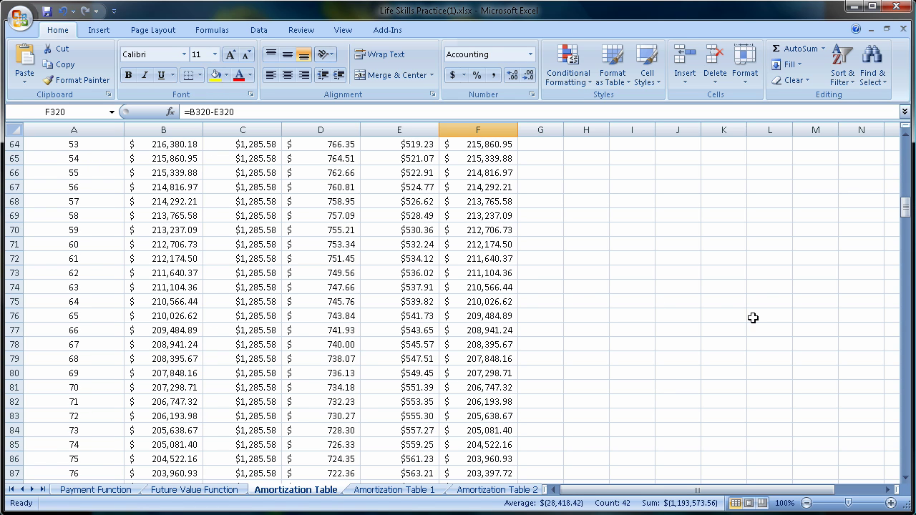
drag(906, 207, 906, 149)
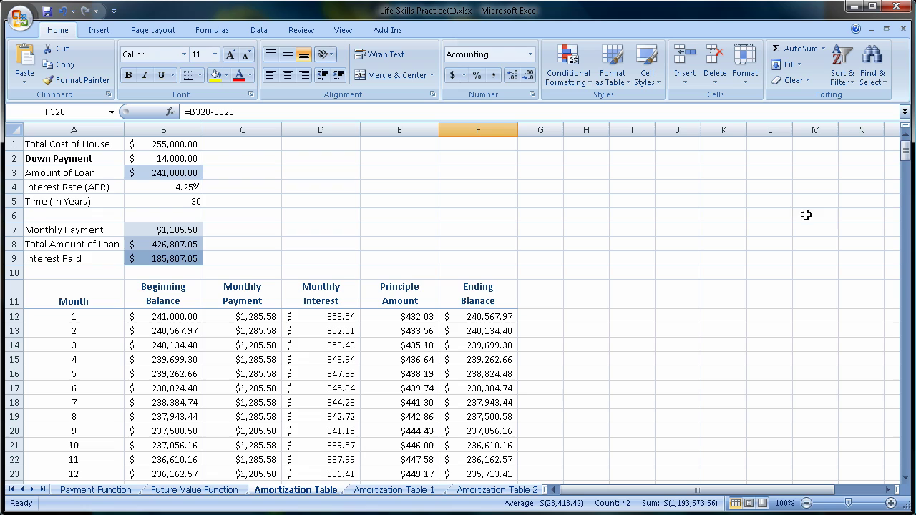